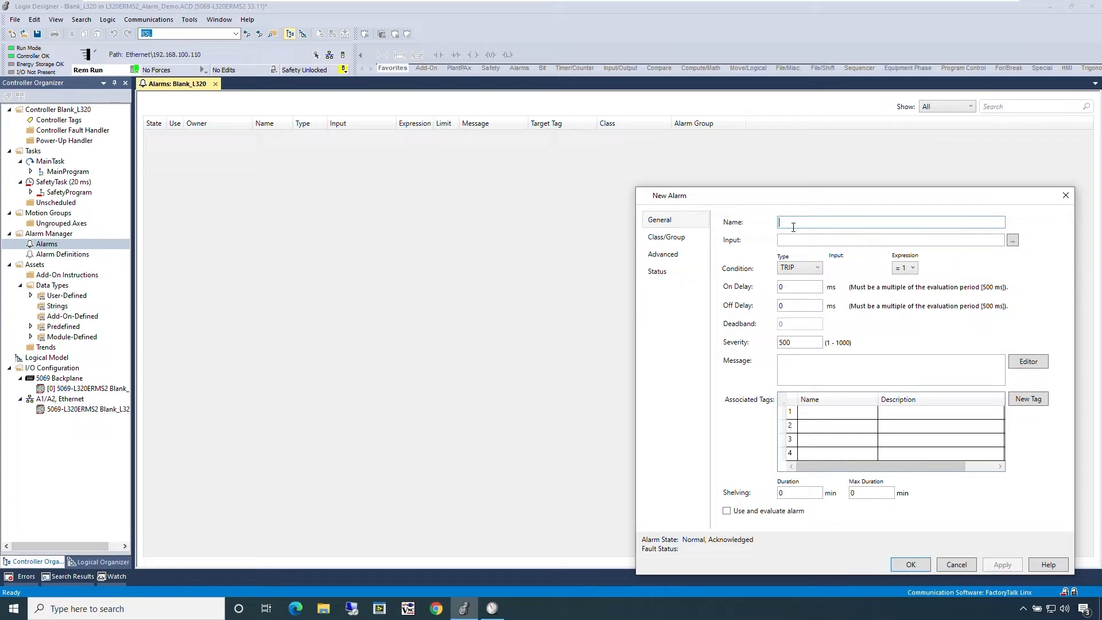
Step: Name the new alarm MotorTrip and assign the standard controller tag Test_Trip_Alarm as its input
type("MotorTrip")
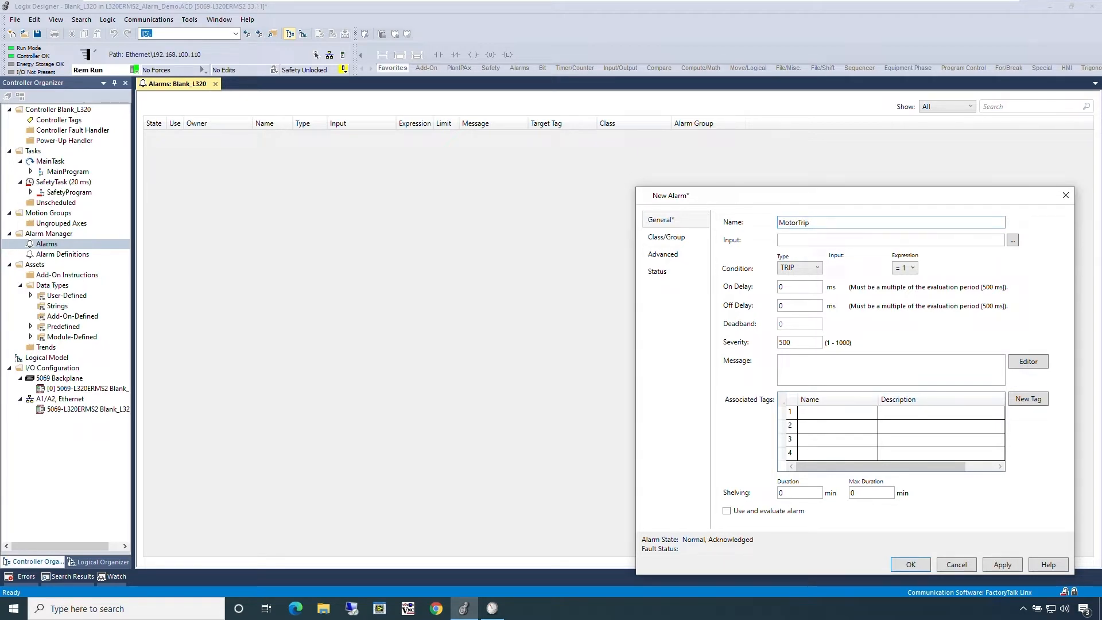
left_click(1013, 240)
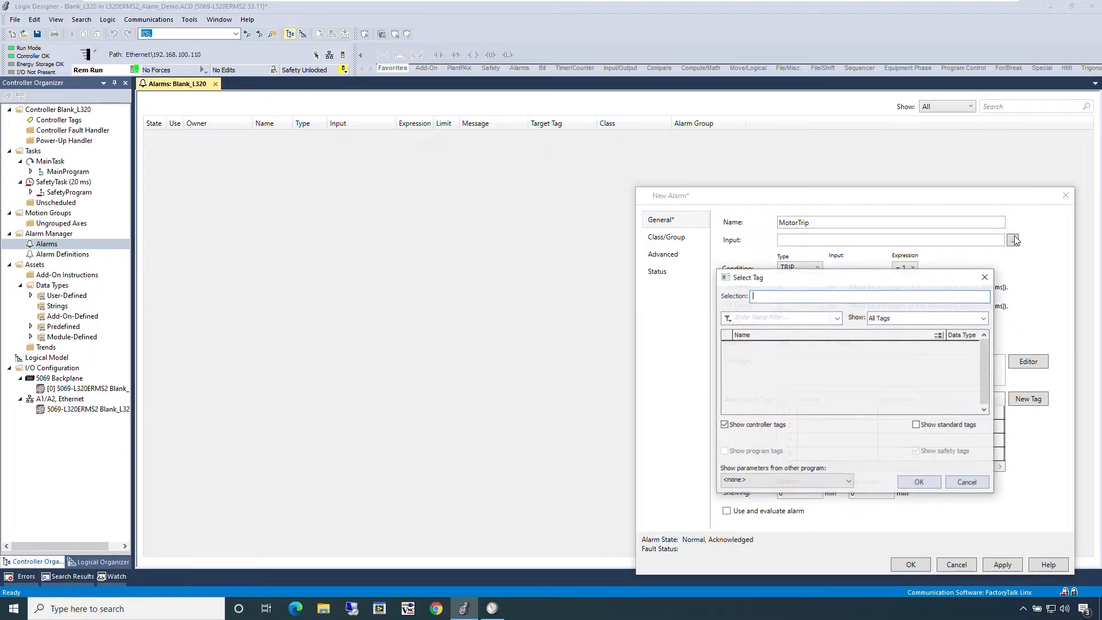
left_click(950, 425)
left_click(875, 356)
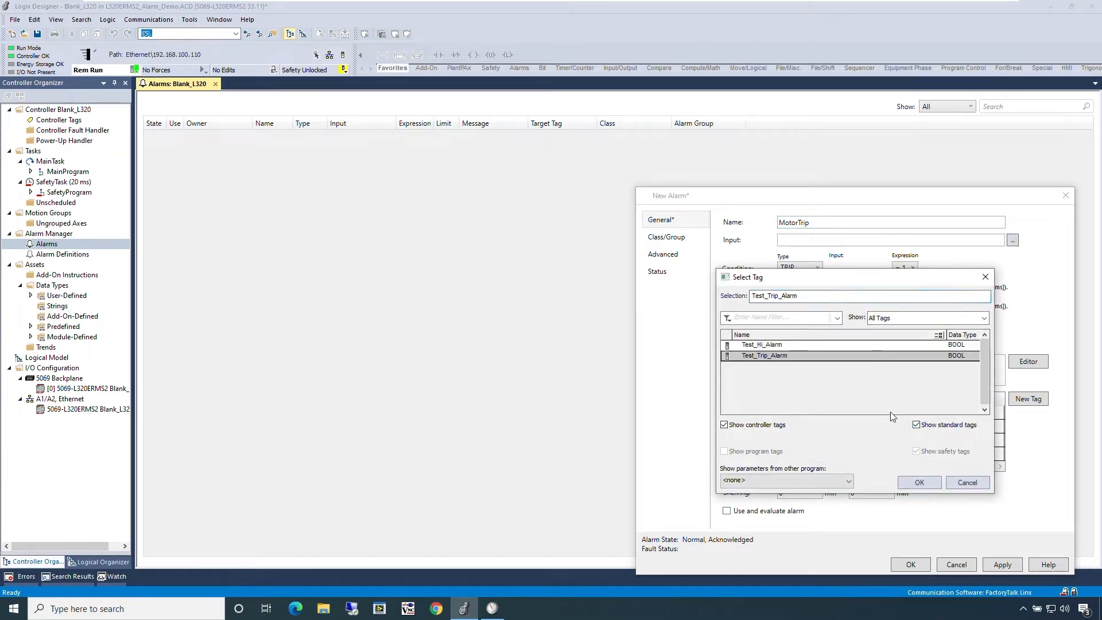
left_click(919, 482)
Step: Set the MotorTrip alarm's severity to 1000 and its message to "Motor 1 Tripped"
left_click_drag(811, 347, 781, 344)
type("1000")
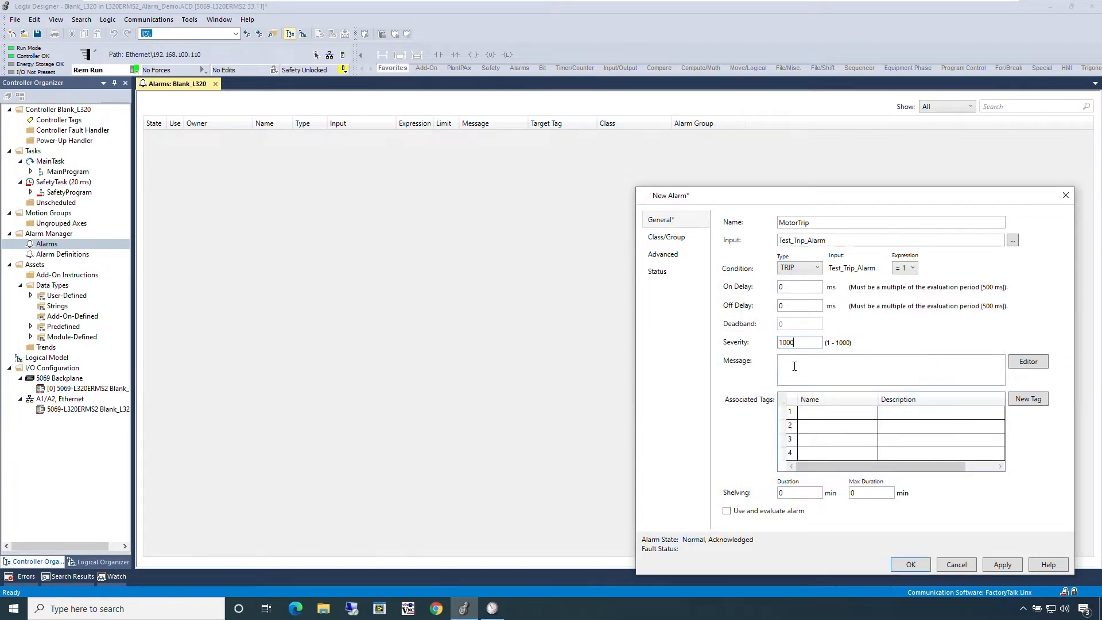
left_click(794, 366)
type("Motor 1 Tripped")
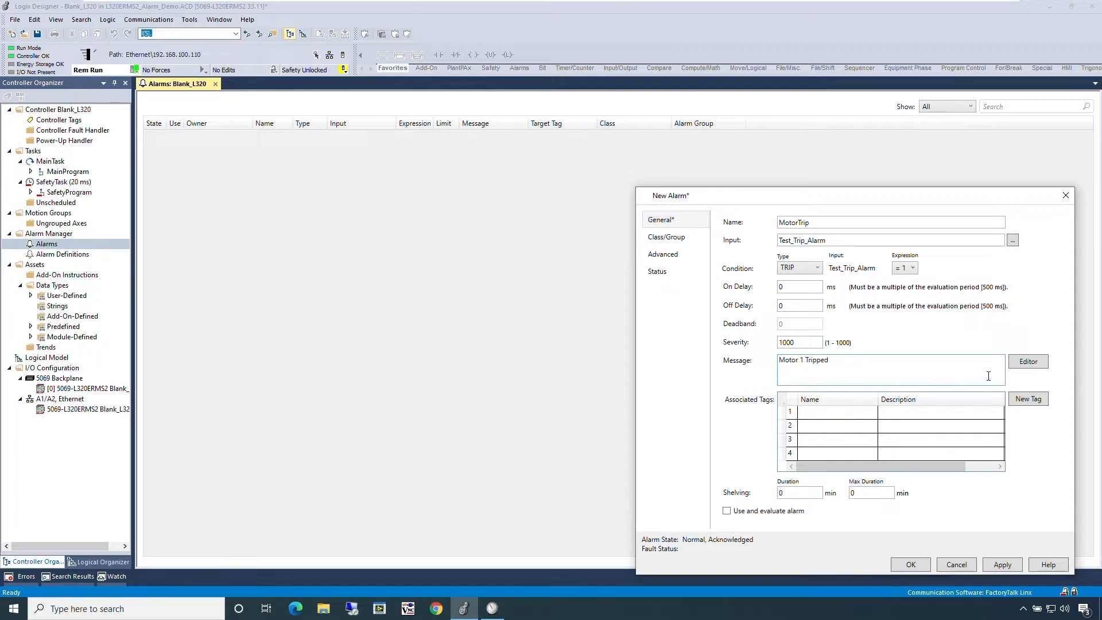
Step: Examine the variable options in the message editor for the MotorTrip alarm, leaving the message text as it is
left_click(1021, 362)
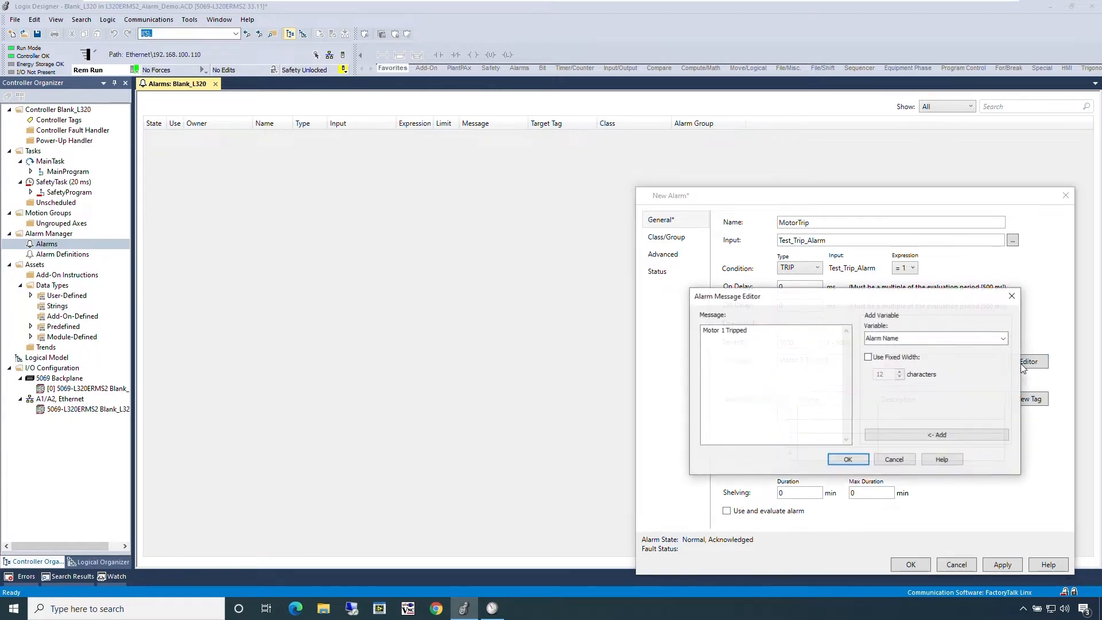
left_click(980, 344)
left_click(980, 344)
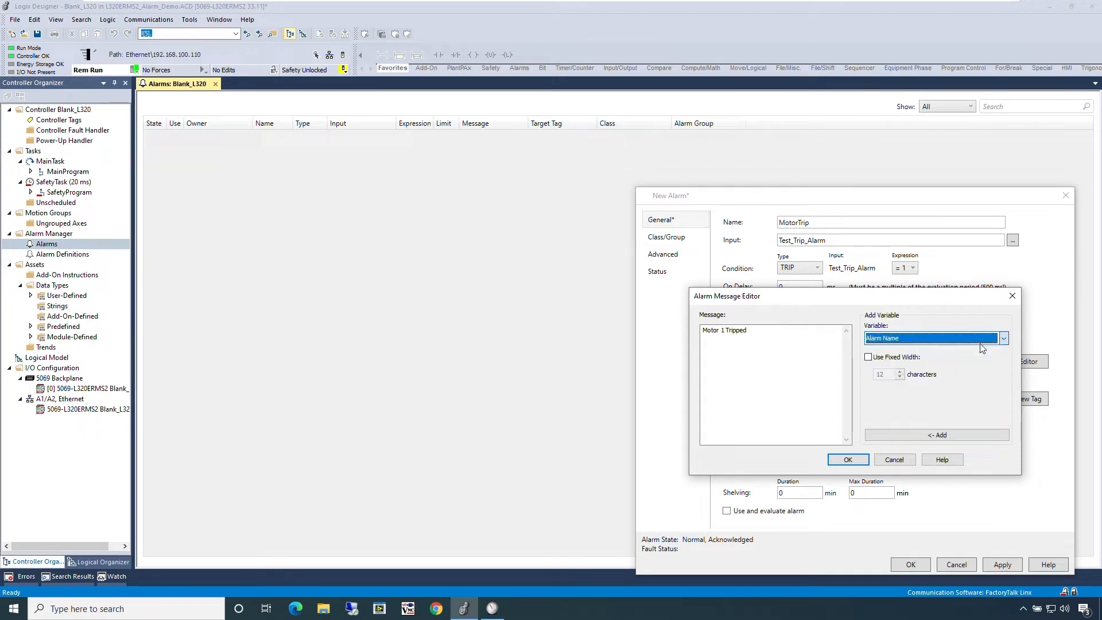
left_click(862, 461)
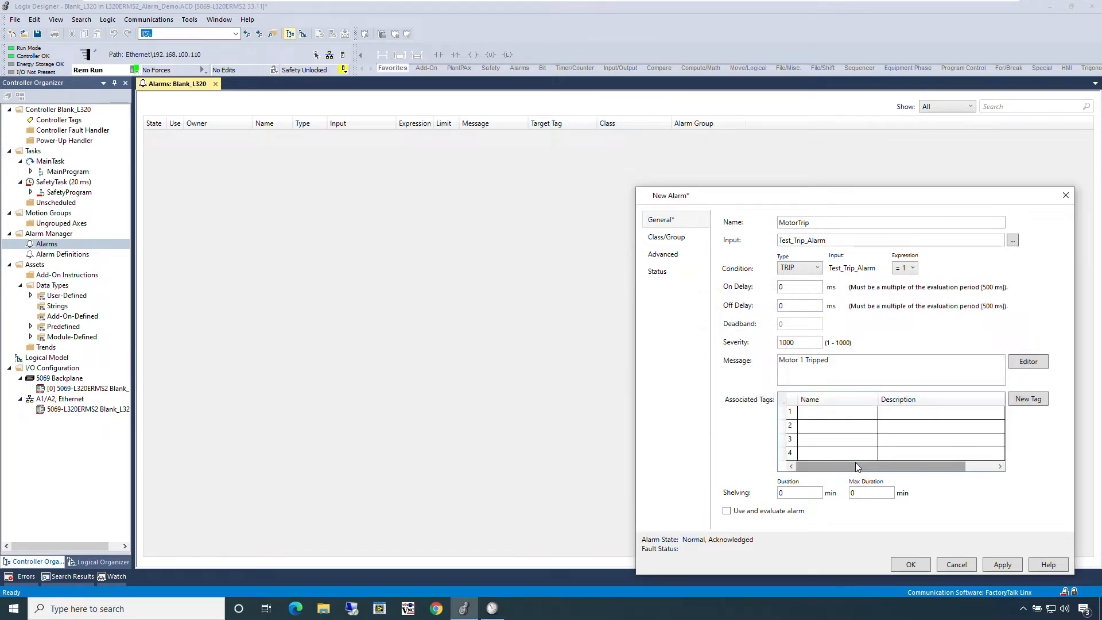
Step: Review the MotorTrip alarm's class/group and advanced settings and create the alarm with the default options
left_click(681, 244)
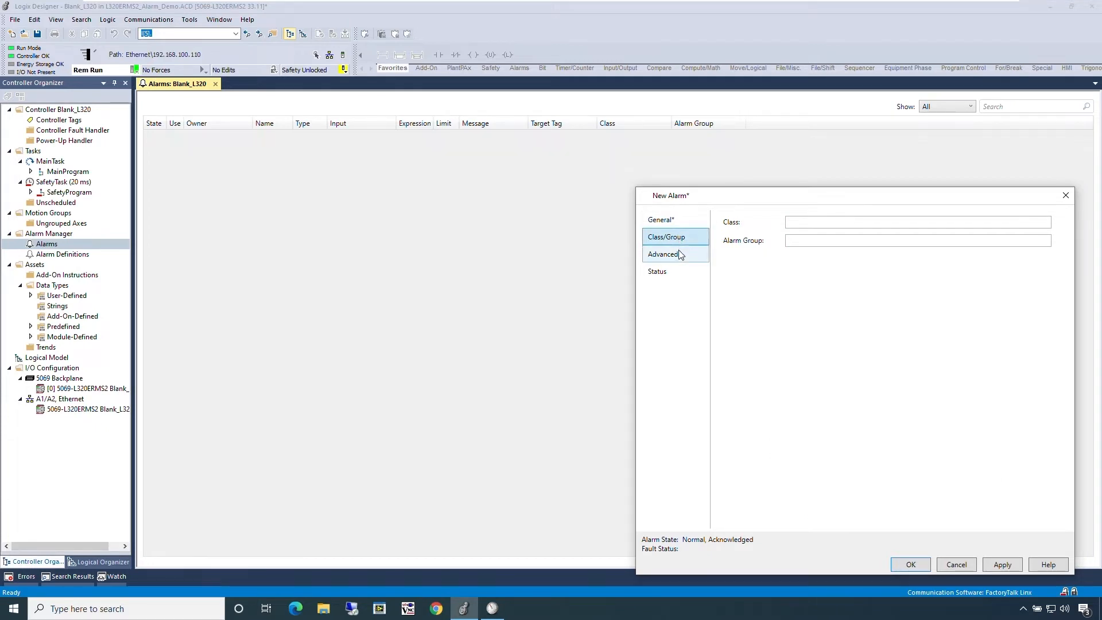
left_click(681, 257)
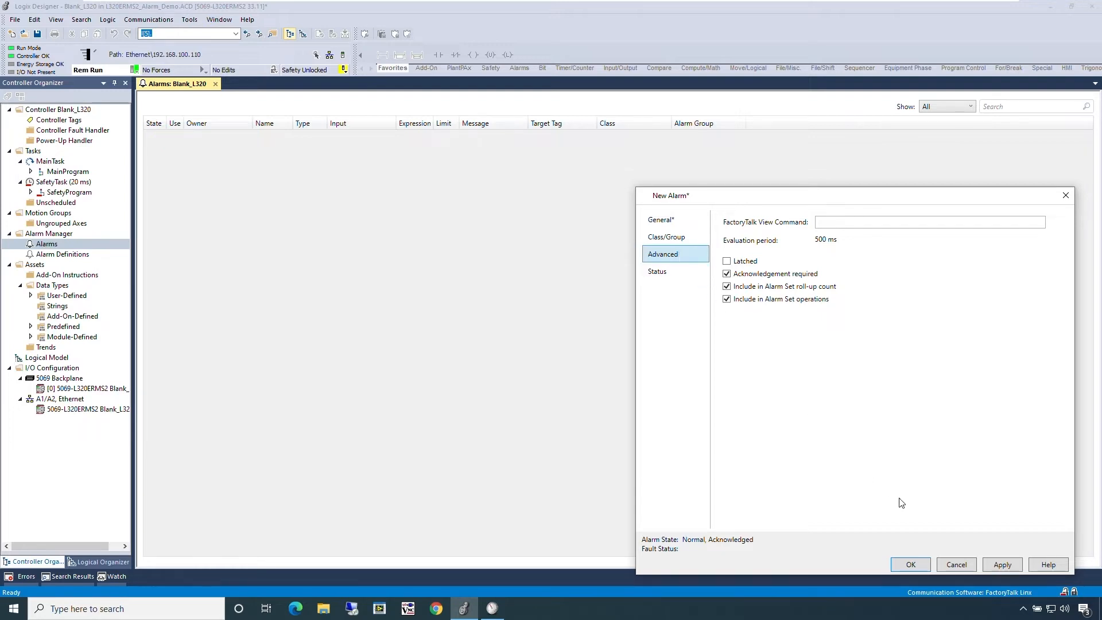
left_click(912, 564)
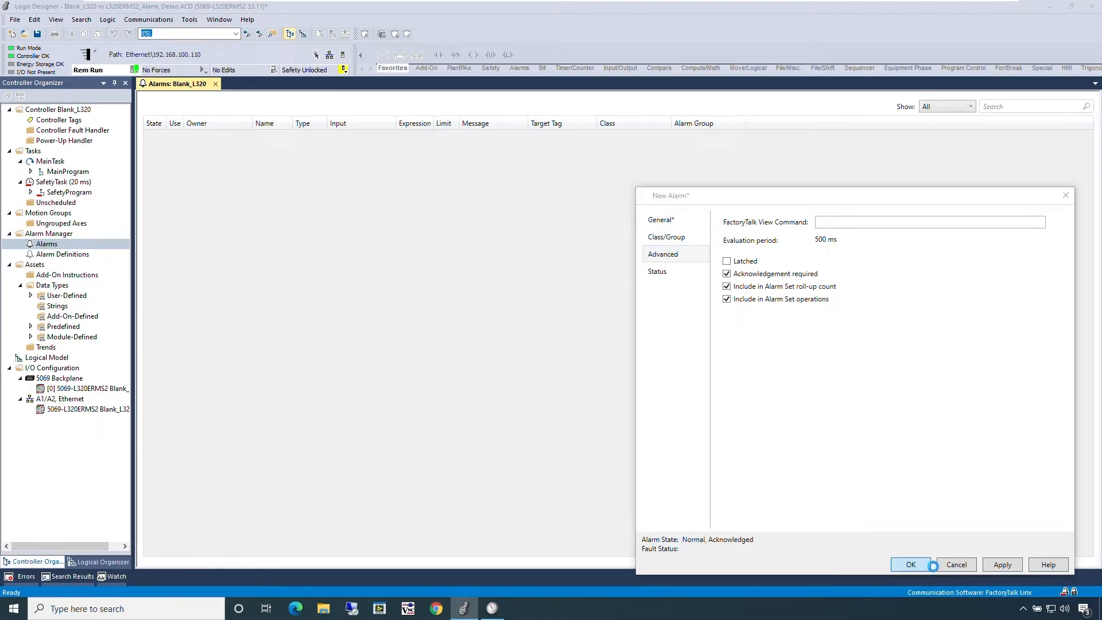
Step: Start a second alarm named TankHi and assign the standard controller tag Test_Hi_Alarm as its input
right_click(818, 412)
left_click(854, 419)
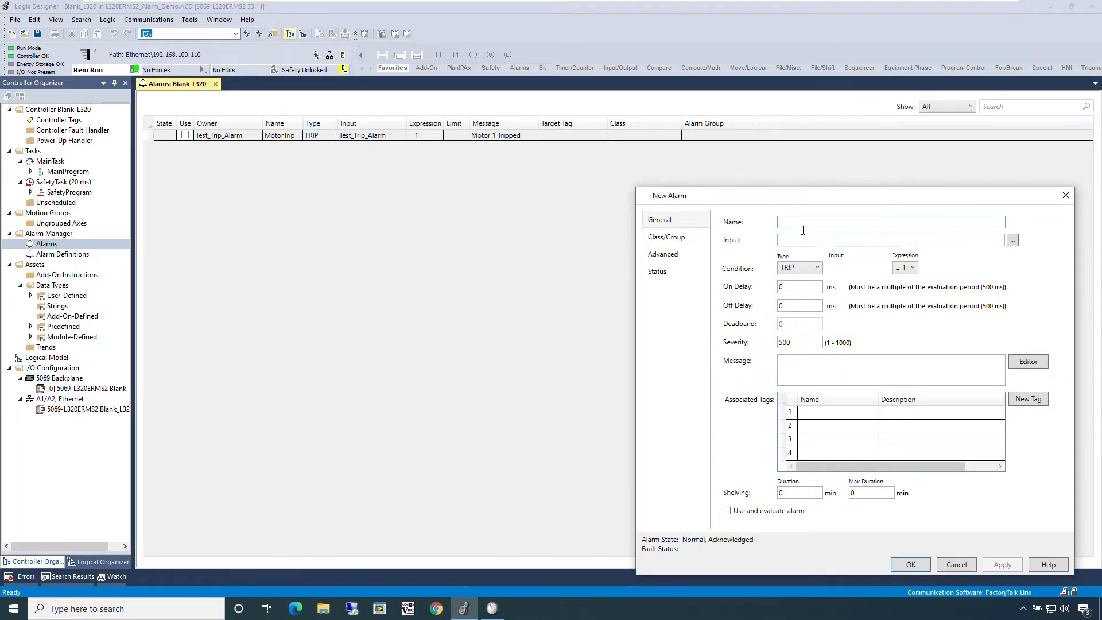
type("TankHi")
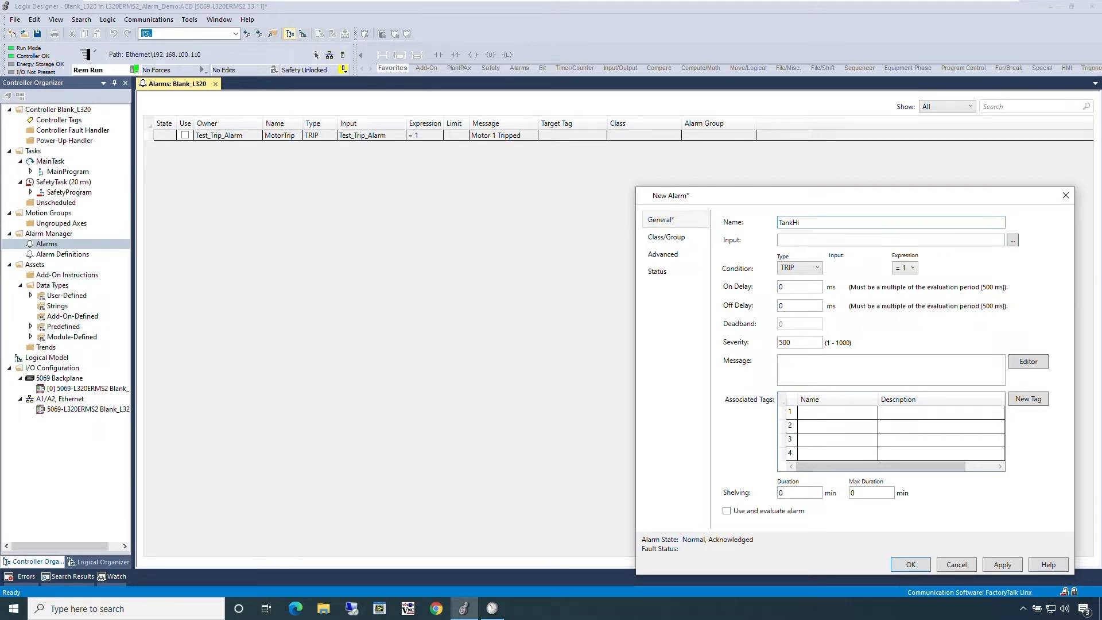
left_click(1013, 241)
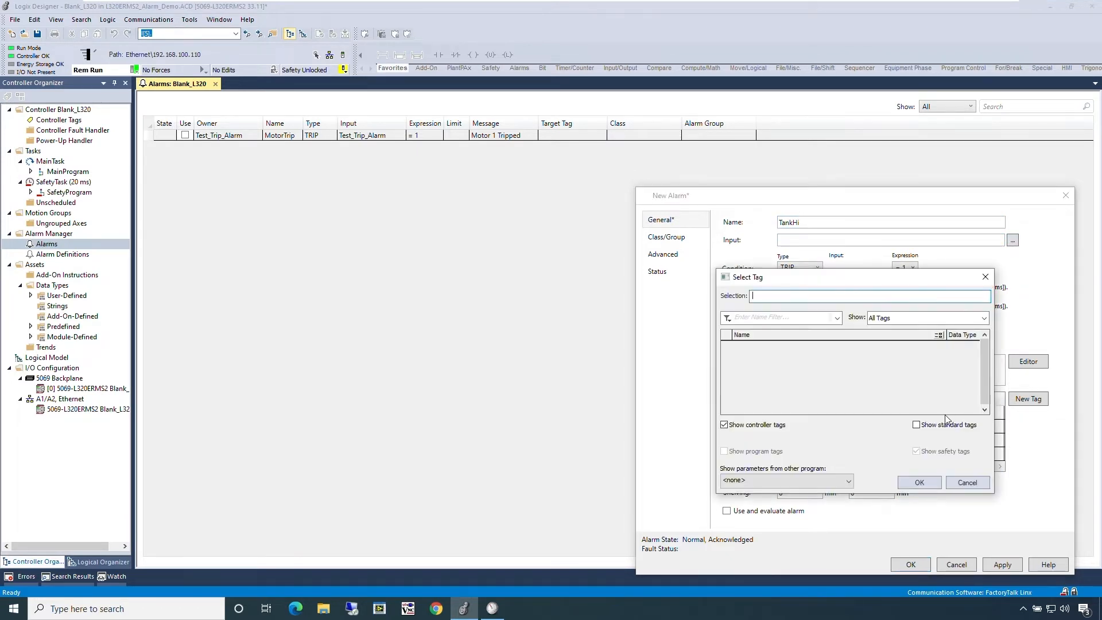
left_click(942, 425)
left_click(898, 346)
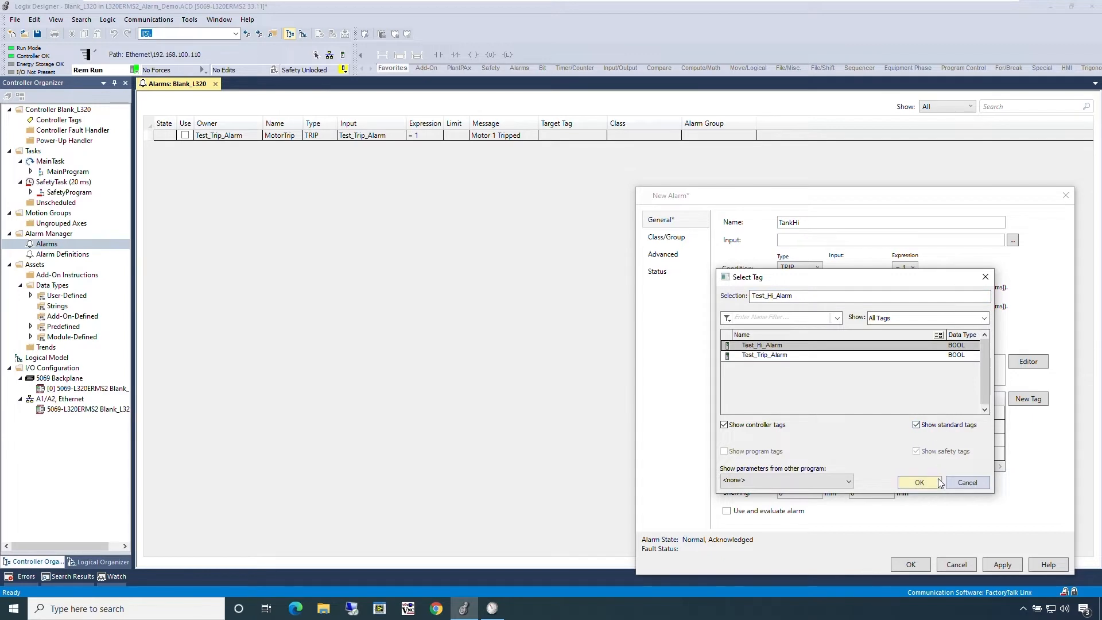
left_click(919, 482)
Step: Create the TankHi alarm with condition type HI, severity 200 and the message "Tank 1 Level High"
left_click(817, 268)
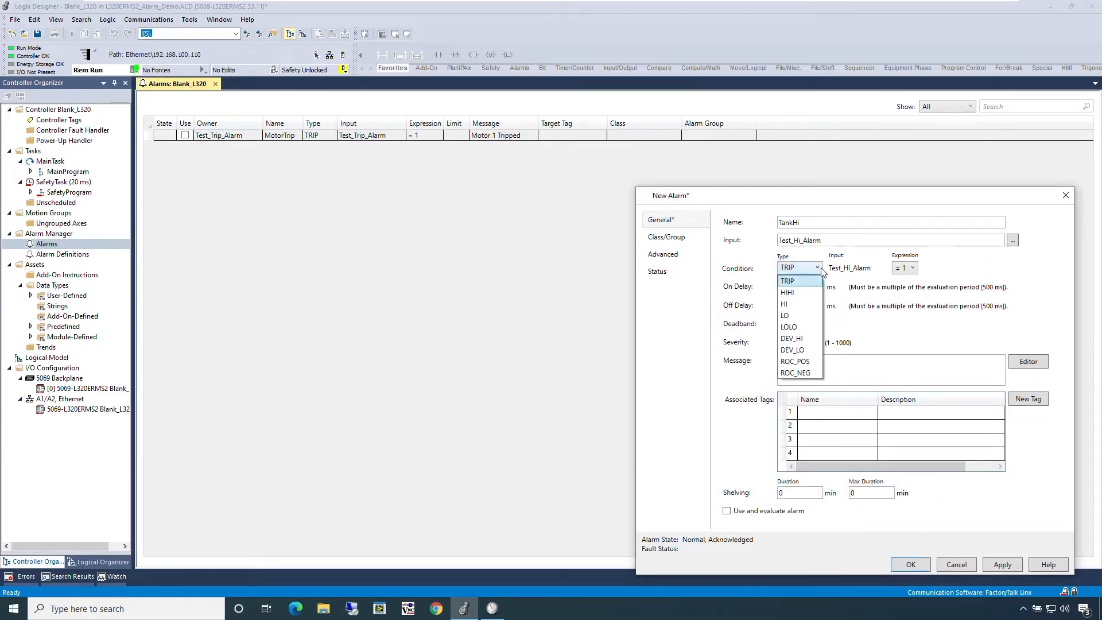
left_click(819, 304)
double_click(779, 343)
type("200")
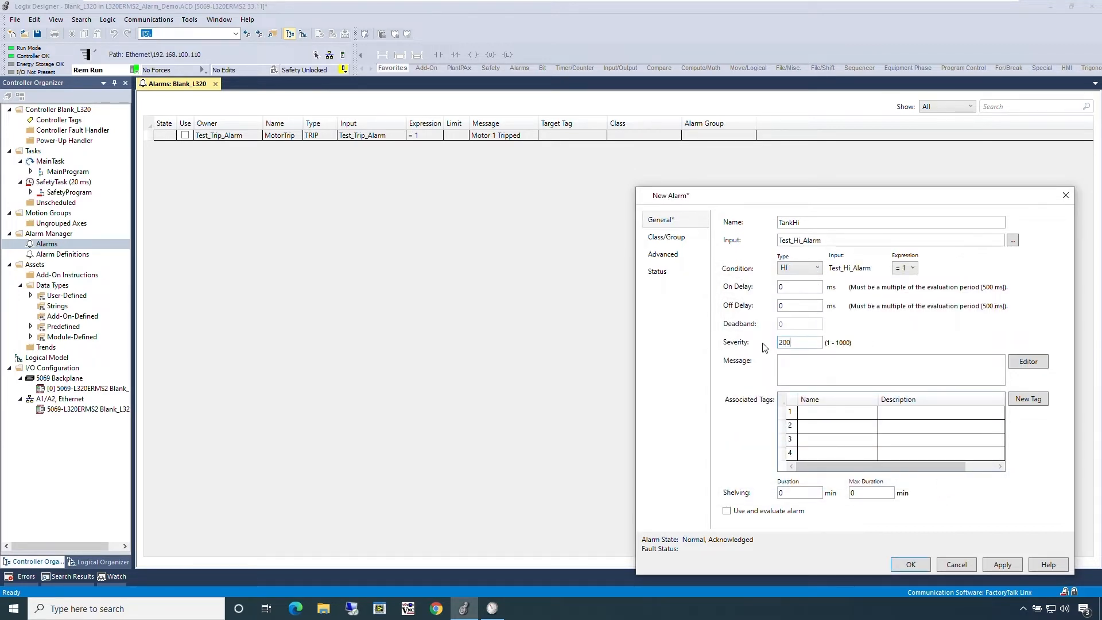
left_click(791, 363)
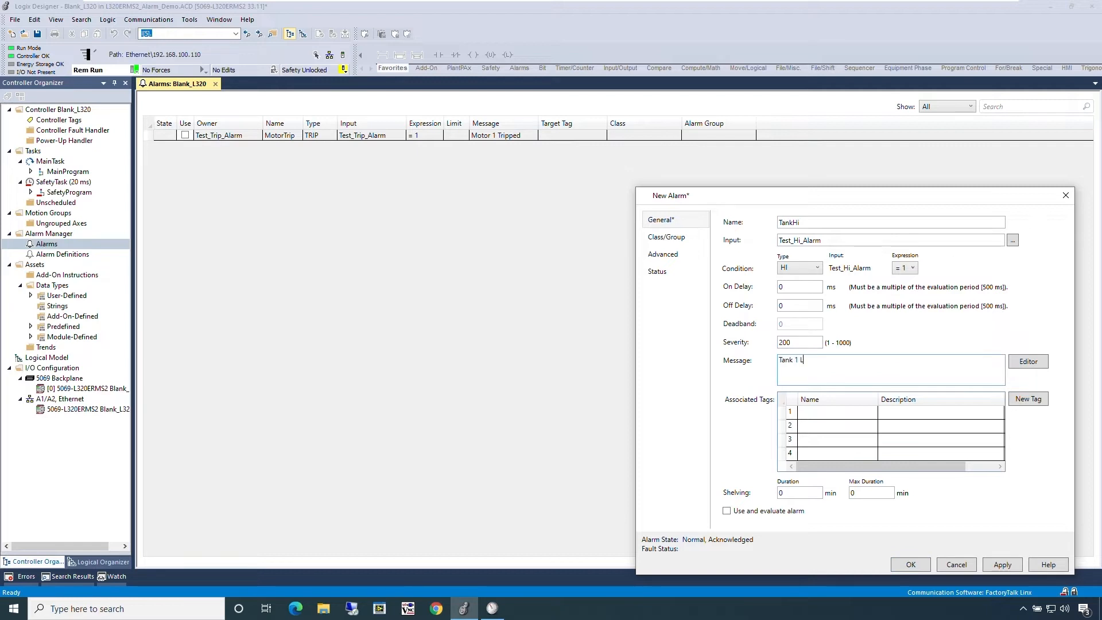
left_click(898, 566)
Step: Enable both the MotorTrip and TankHi alarms for use in the alarm list
left_click(185, 135)
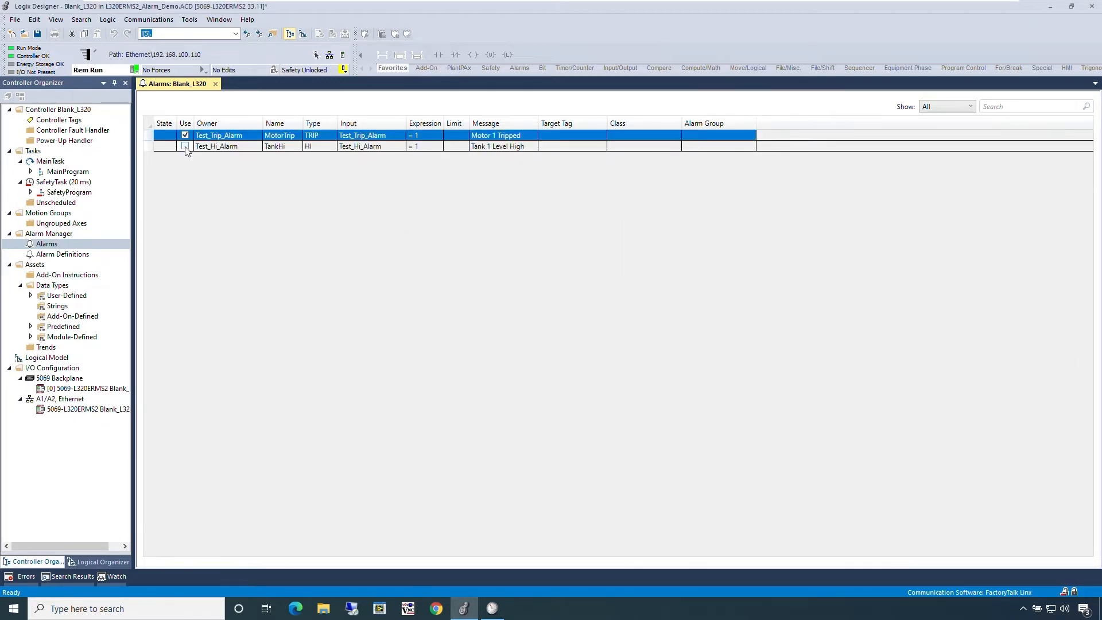
left_click(185, 147)
Step: Switch to View Designer and open the predefined AlarmSummary, AlarmManager and AlarmHistory screens
left_click(1050, 7)
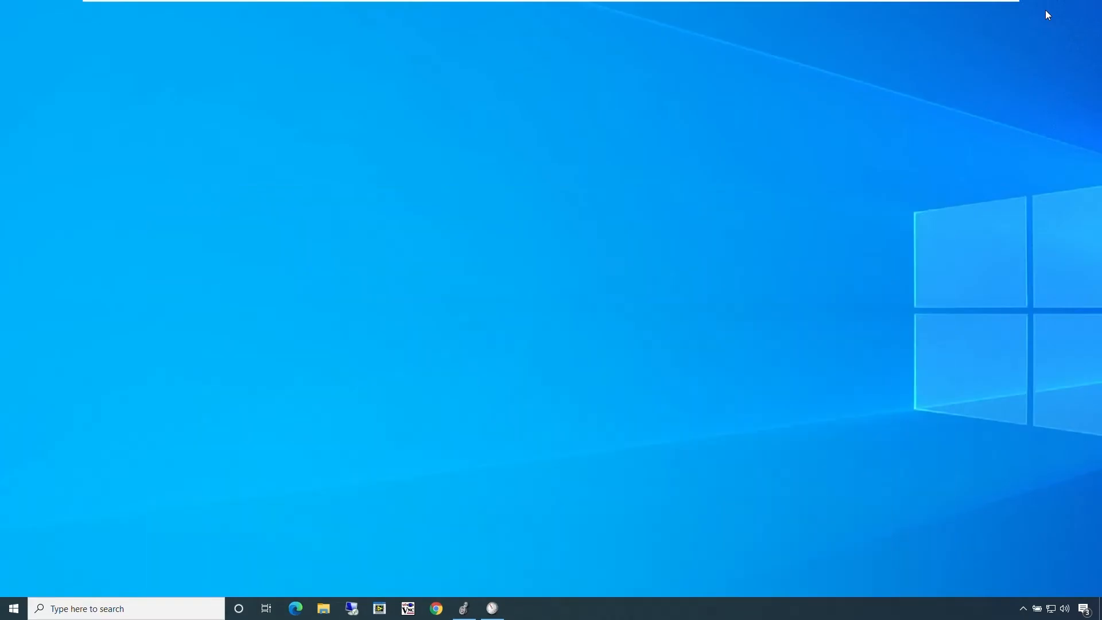
left_click(494, 607)
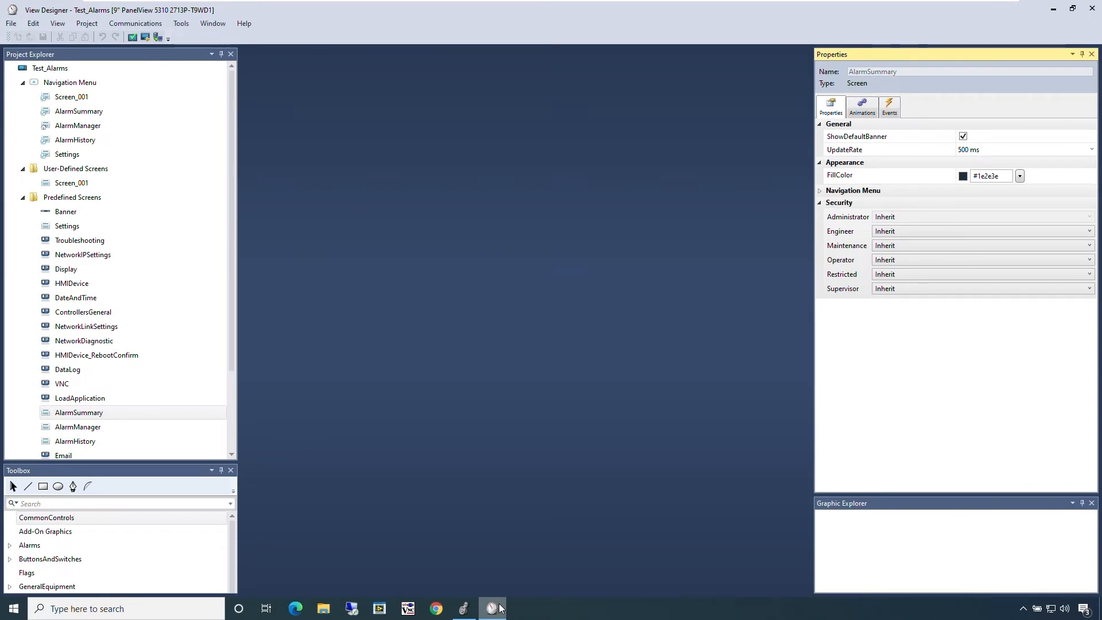
left_click(194, 417)
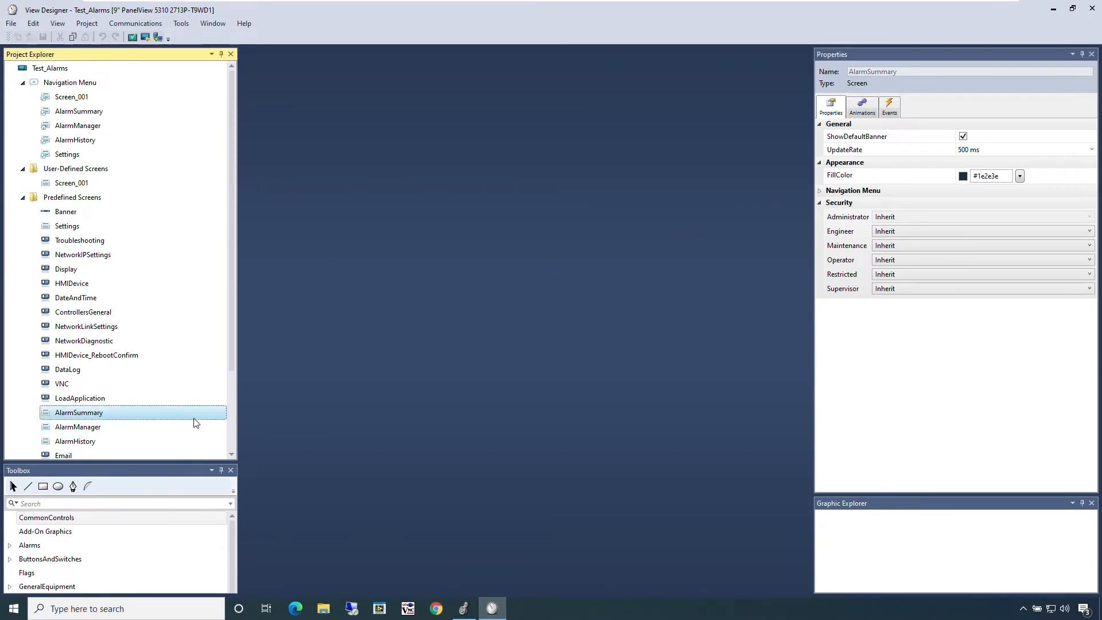
left_click(193, 433)
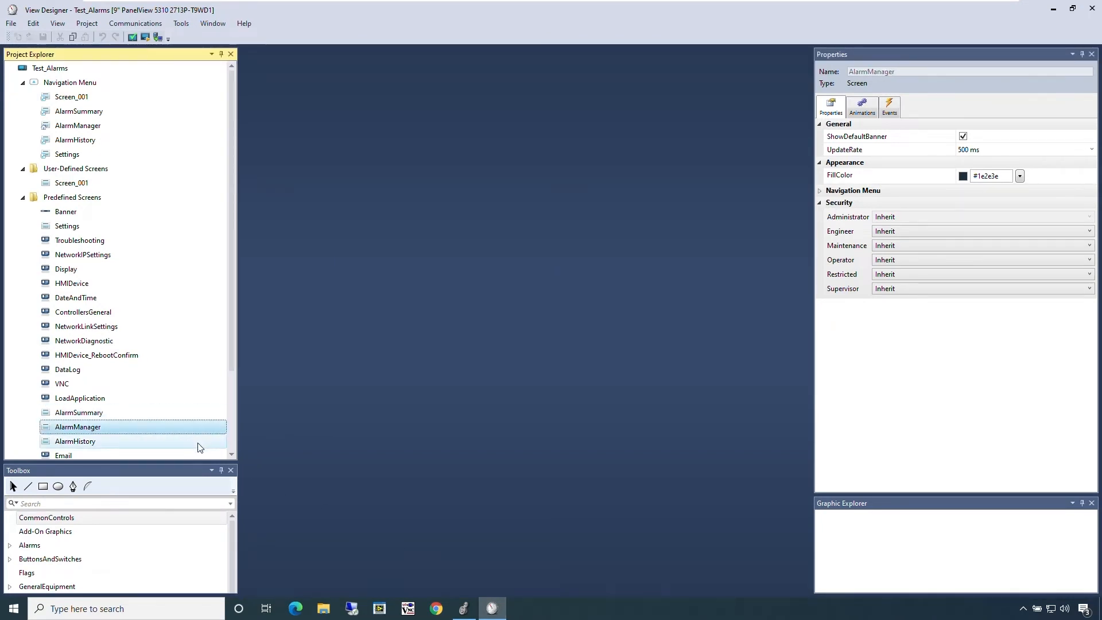
left_click(199, 446)
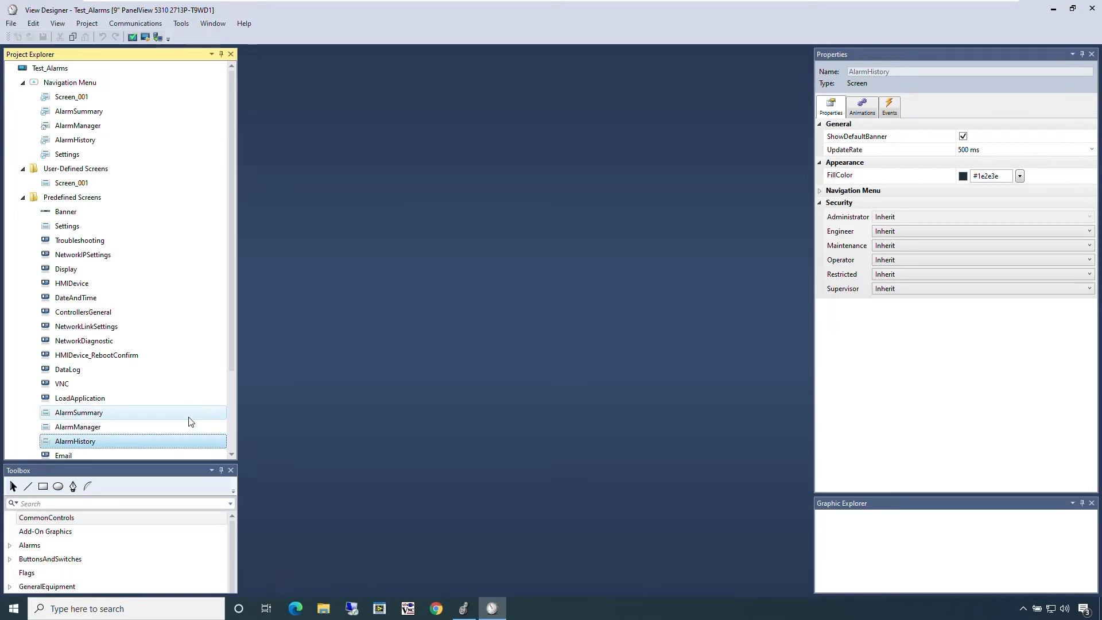
double_click(190, 419)
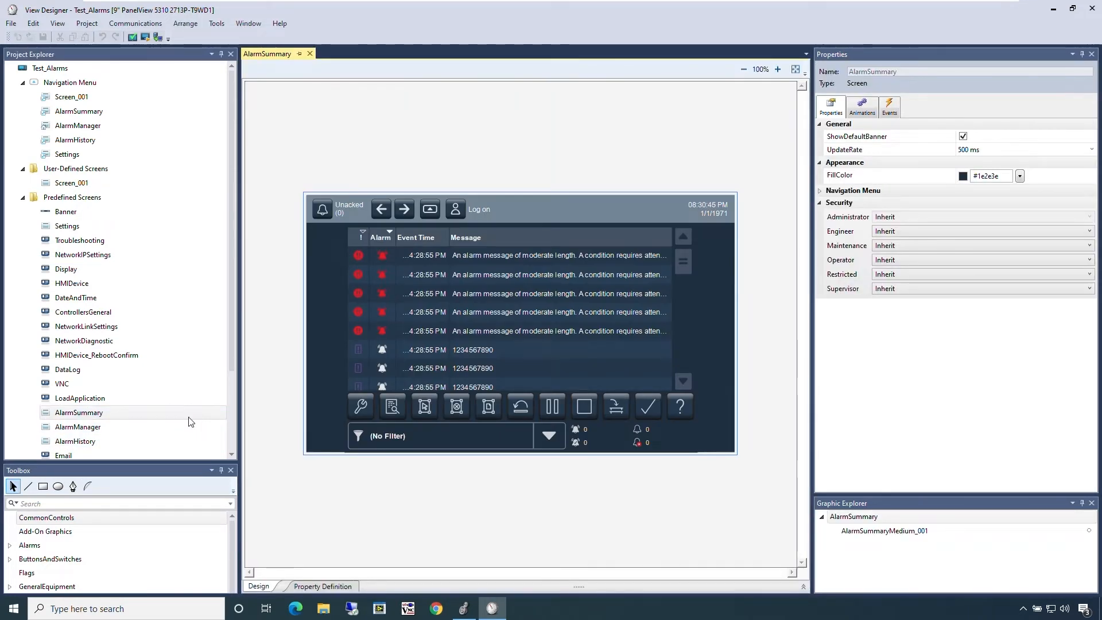
double_click(195, 428)
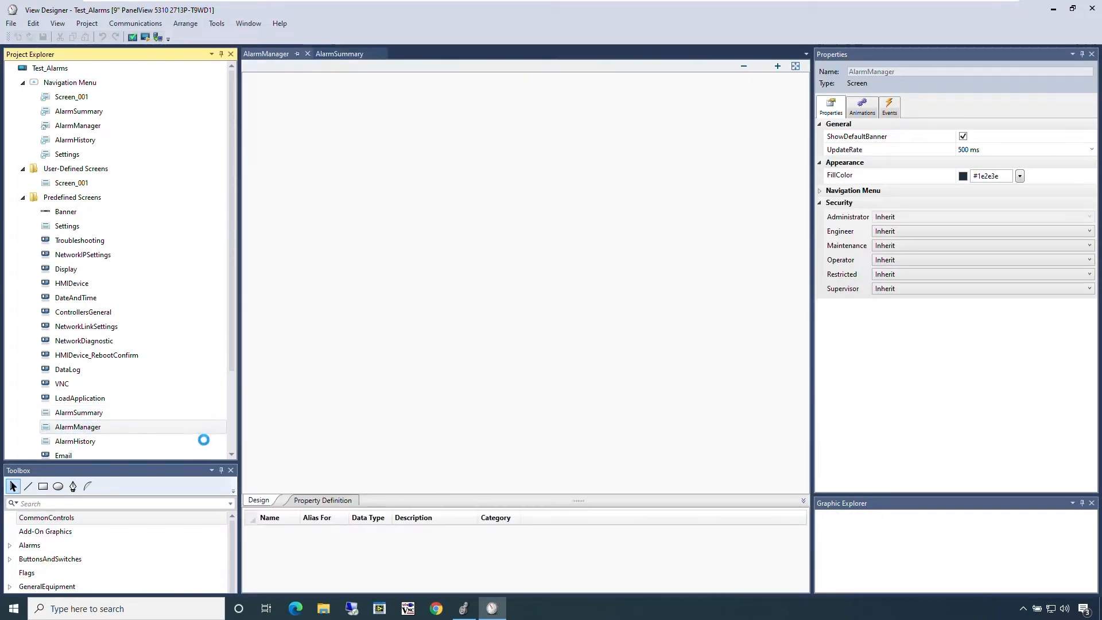
double_click(204, 442)
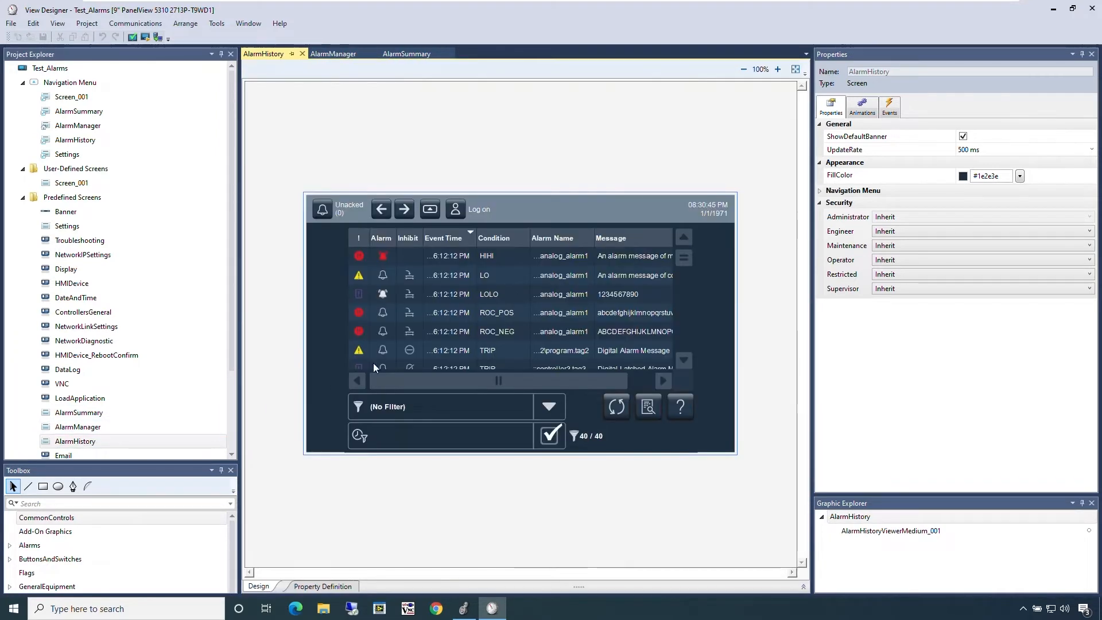
Step: Examine the columns and filters of the alarm history viewer, including the filter types that can be added
left_click(353, 371)
left_click(887, 272)
left_click(887, 271)
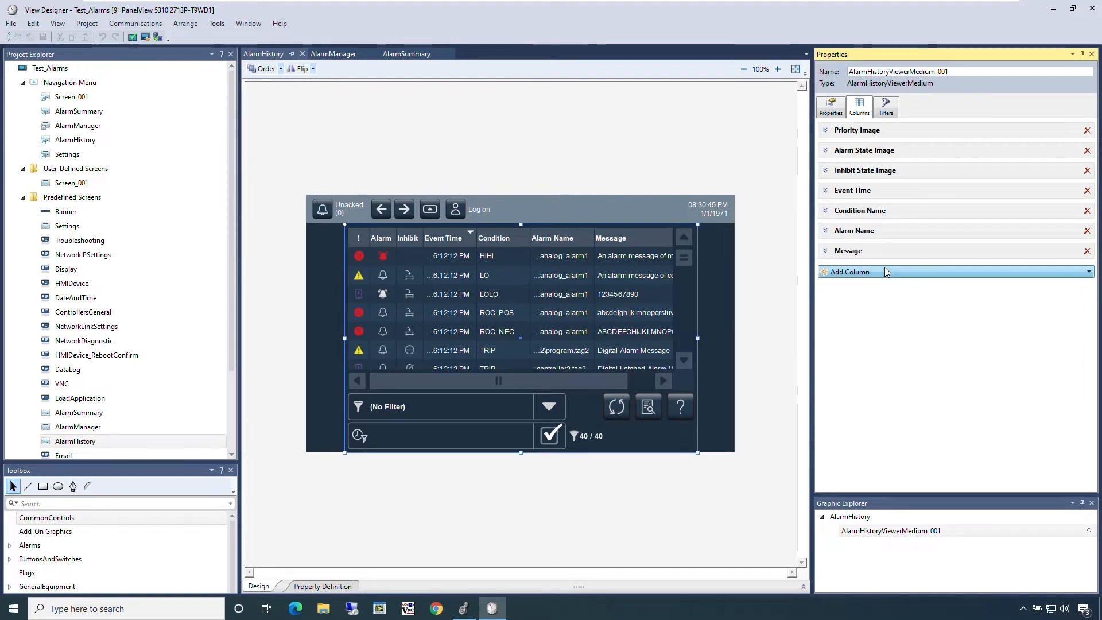
left_click(888, 111)
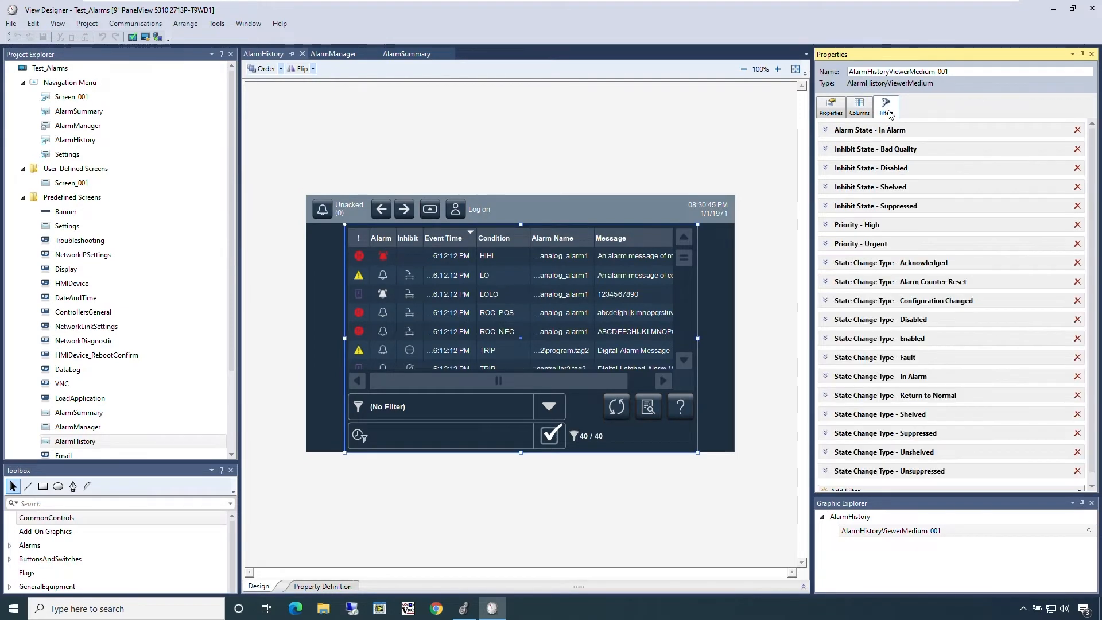
scroll(926, 263, "down", 1)
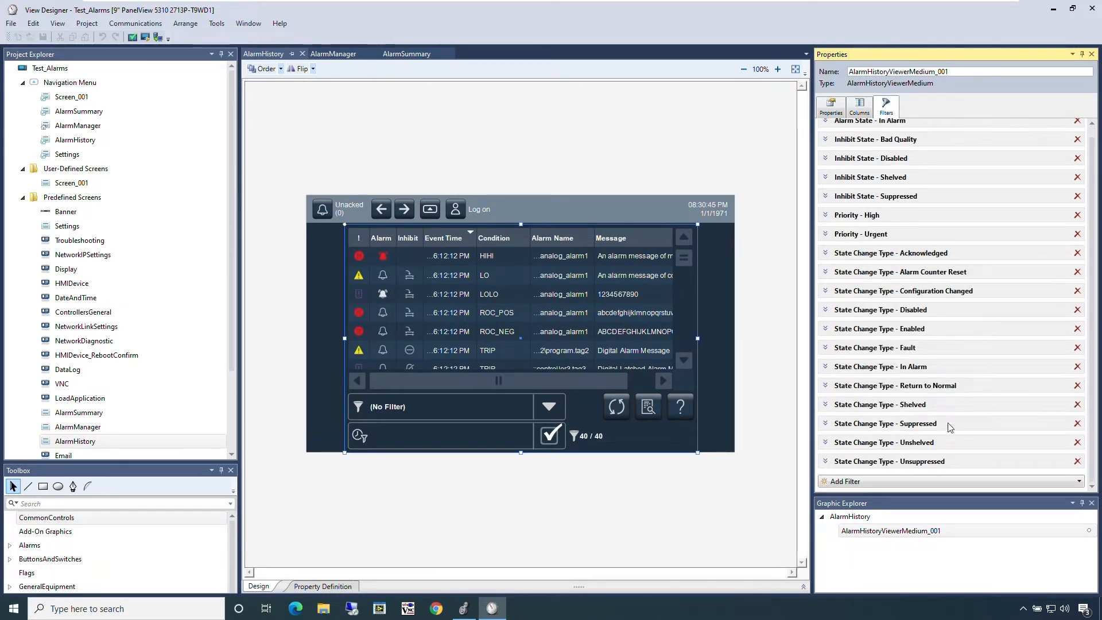
left_click(957, 481)
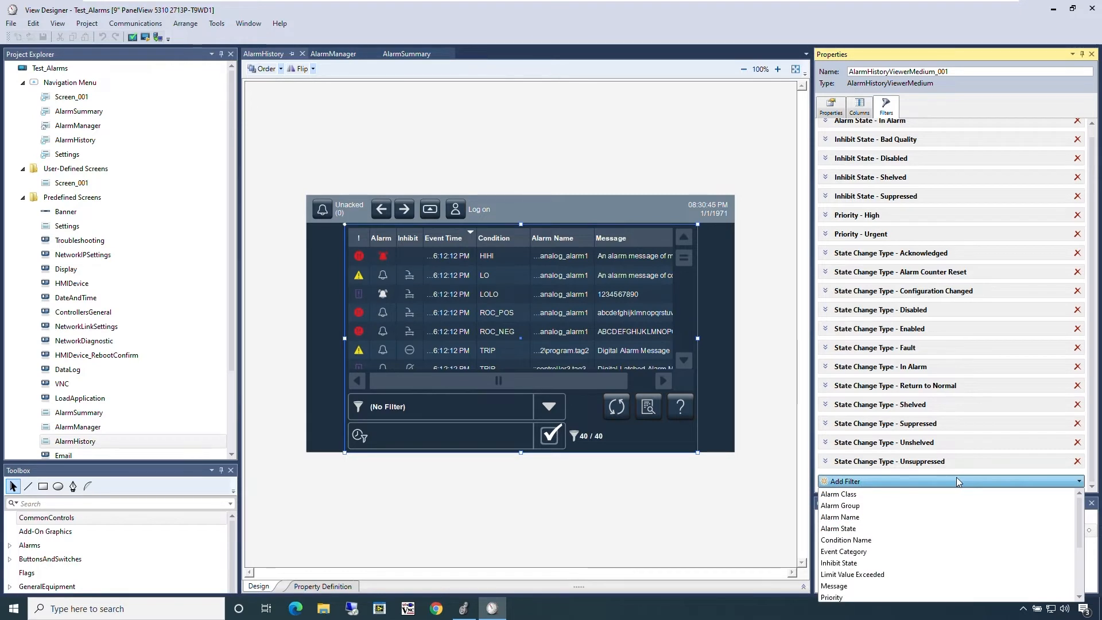
left_click(957, 481)
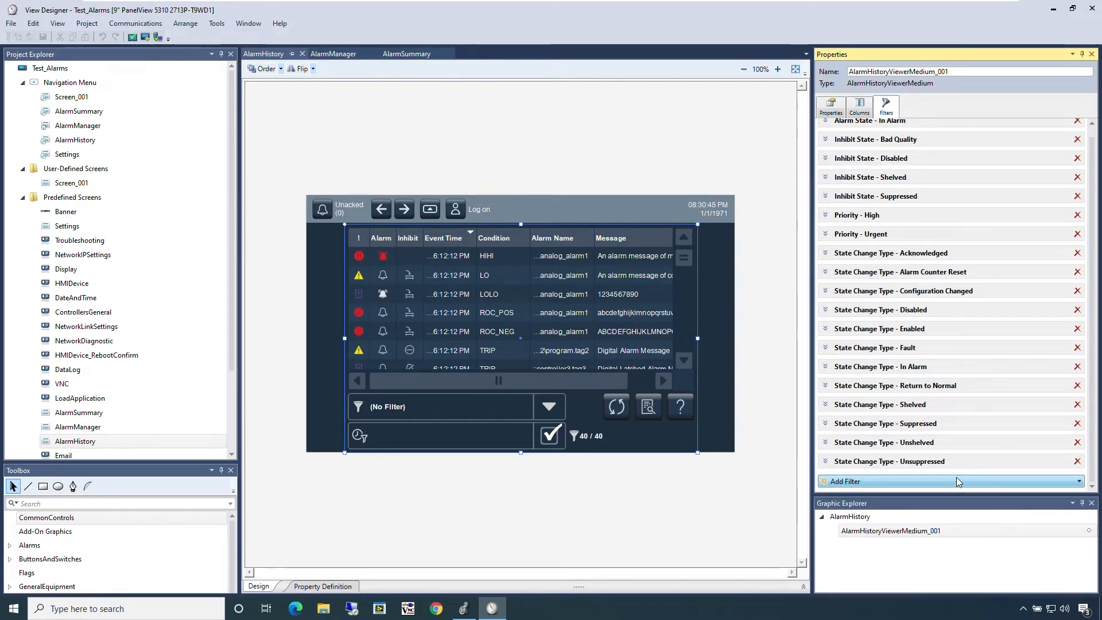
Step: Run the Test_Alarms project in the emulator, minimize View Designer, and select the TankHi alarm in the alarm list
left_click(143, 42)
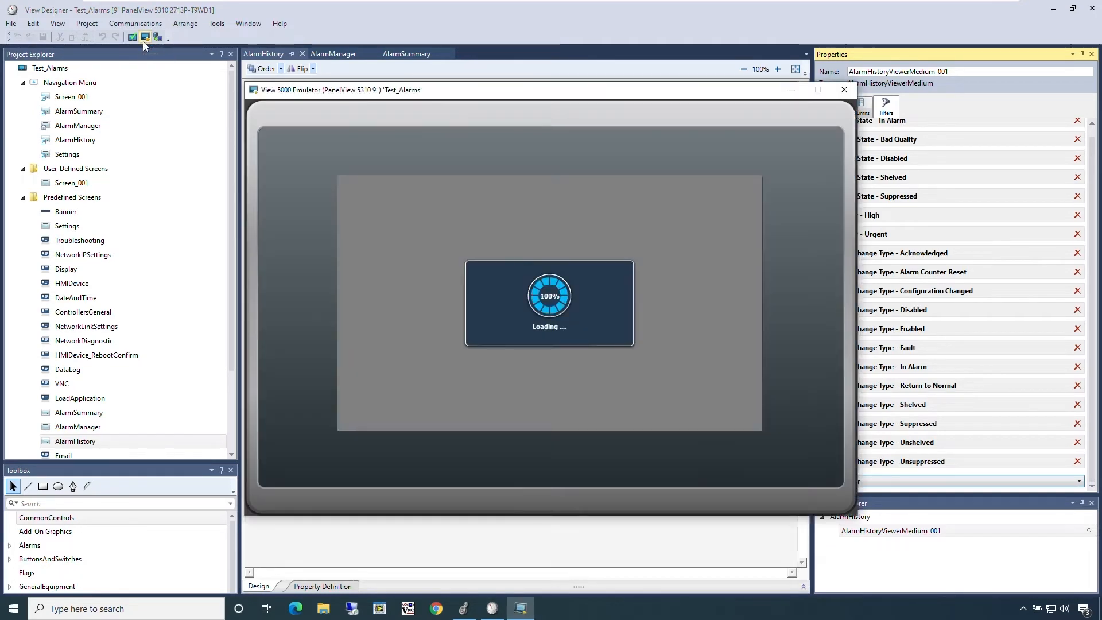
left_click(1053, 9)
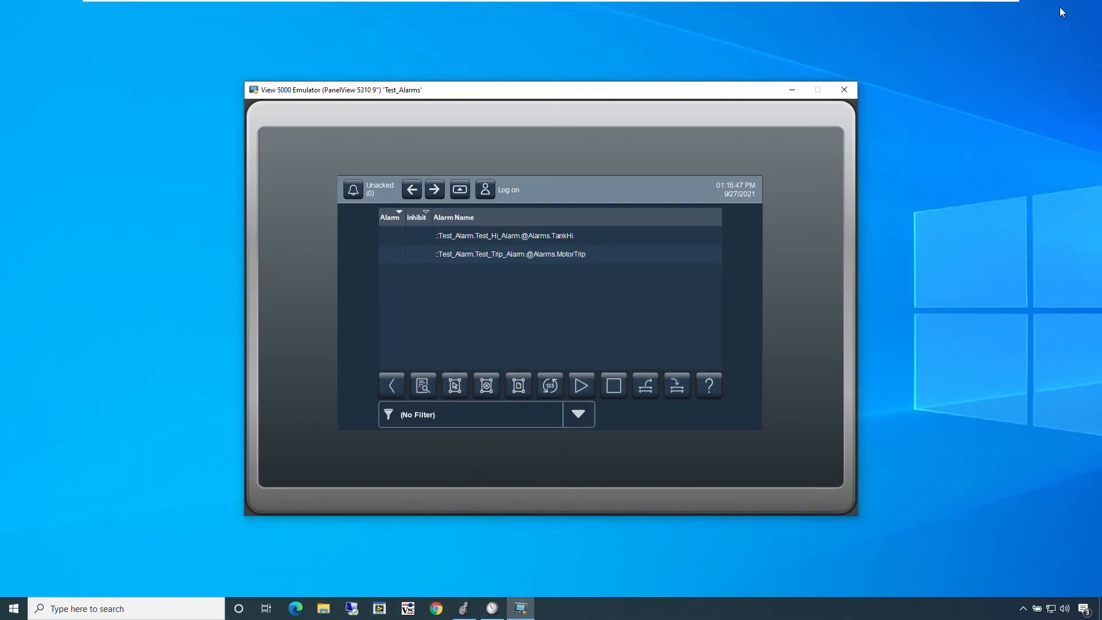
left_click(532, 241)
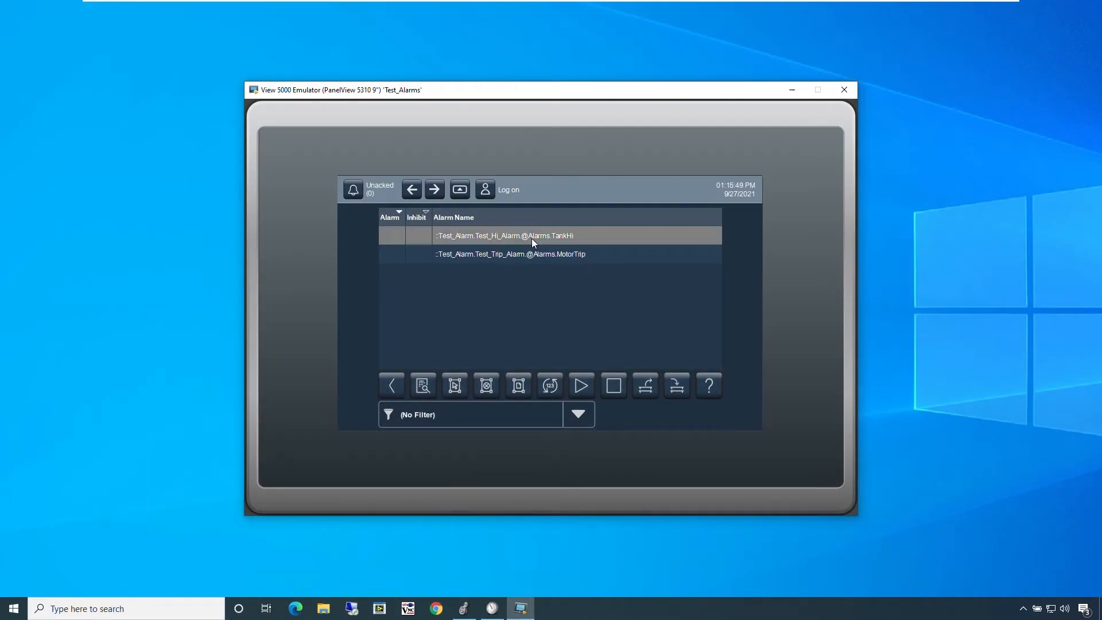
Step: Examine the alarm manager's controls: the TankHi alarm details, selecting and deselecting all alarms, and the help legend
left_click(421, 385)
left_click(422, 387)
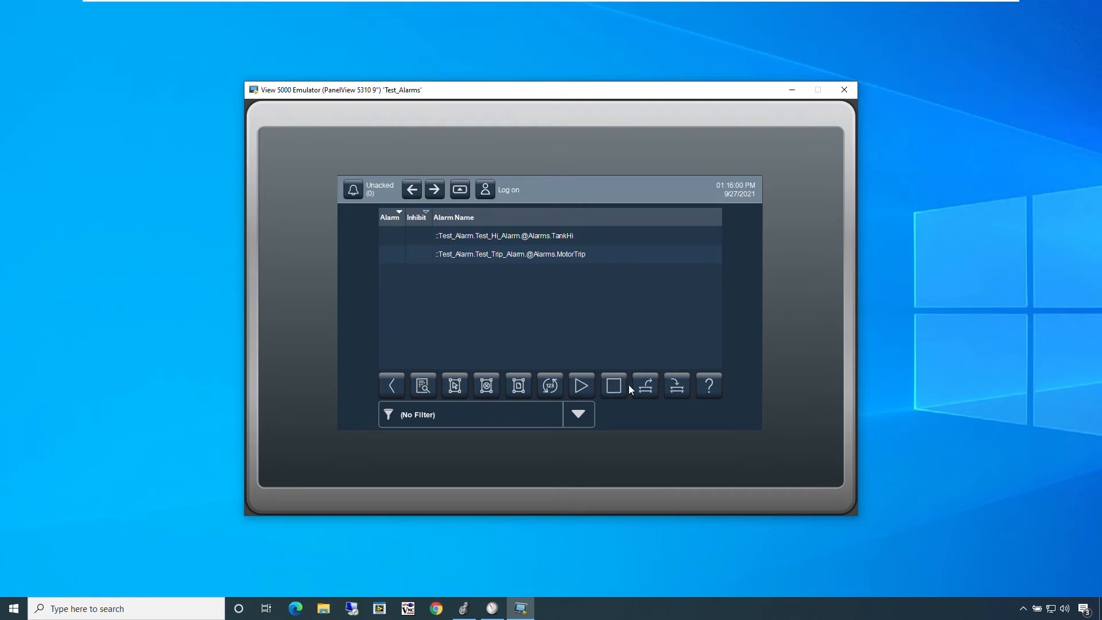
left_click(455, 386)
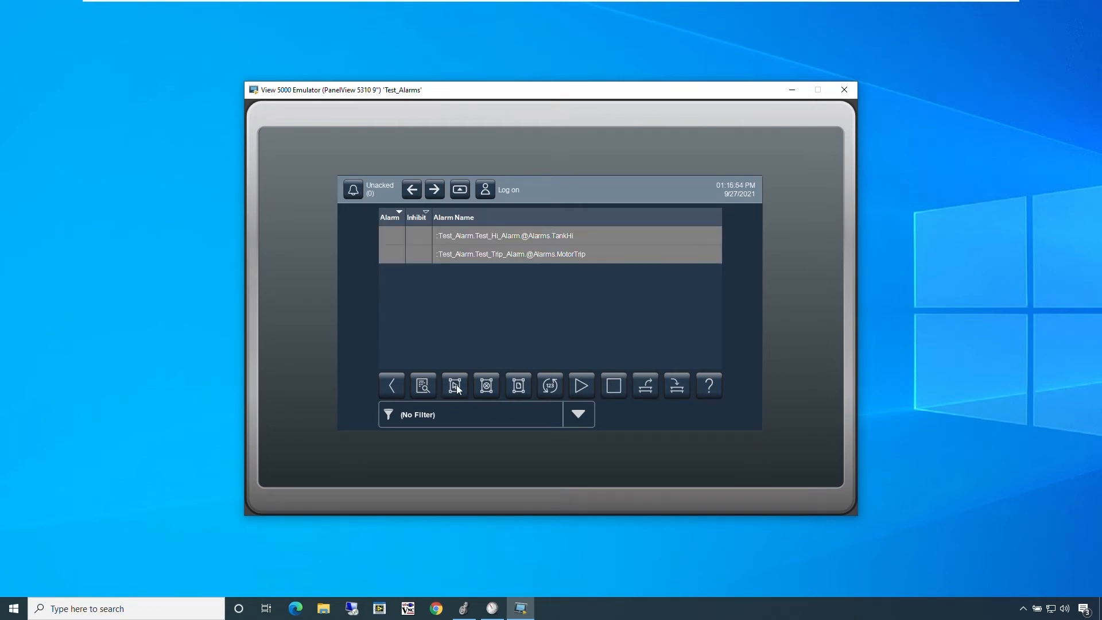
left_click(486, 387)
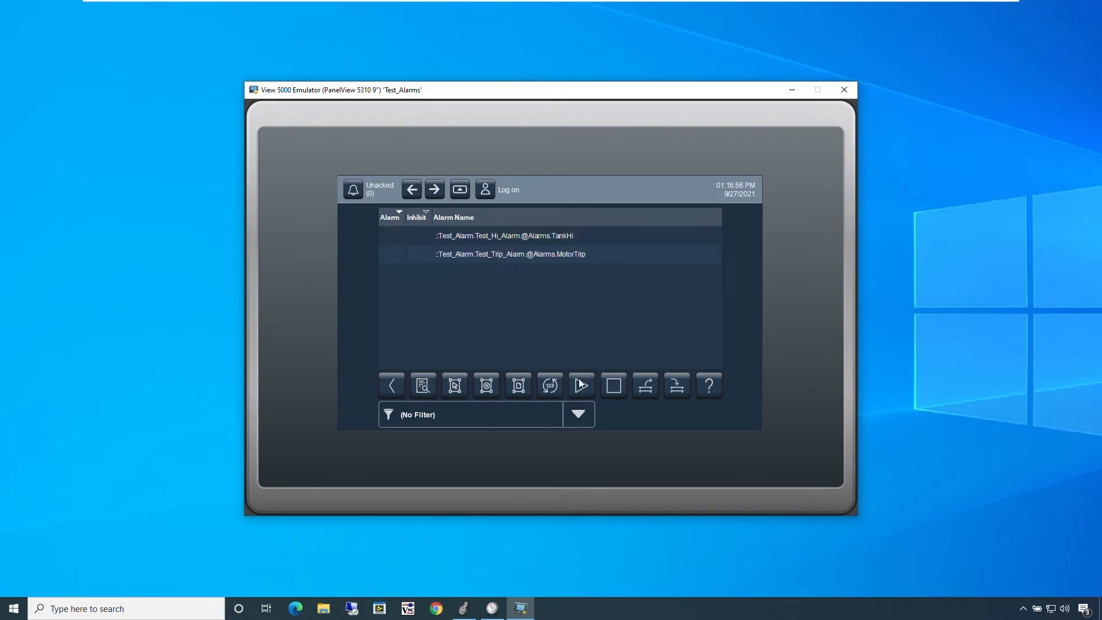
left_click(708, 388)
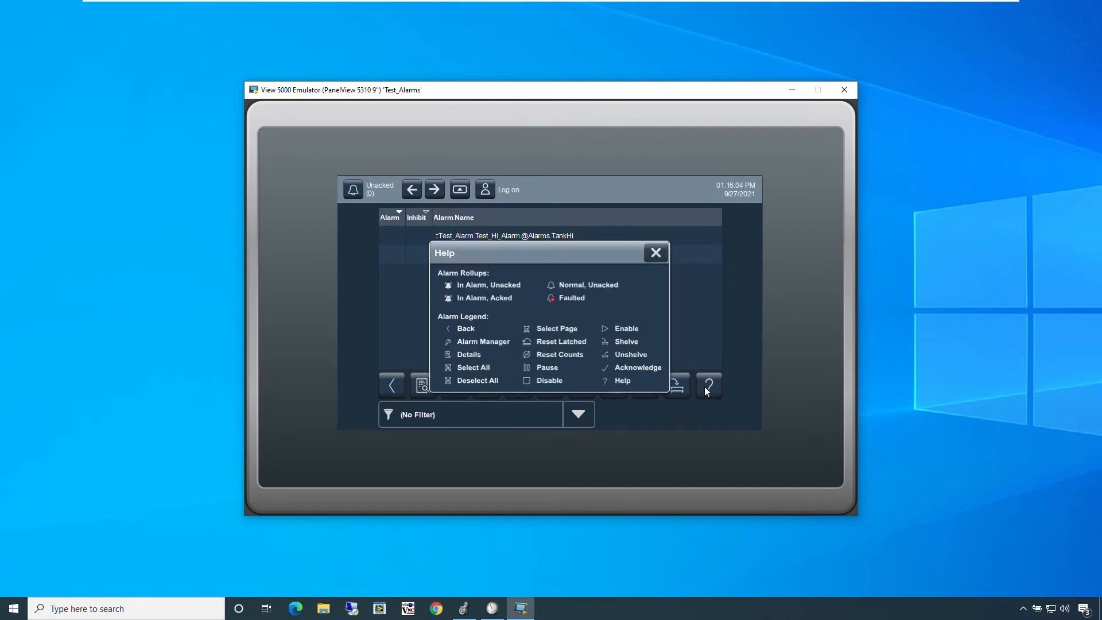
left_click(658, 256)
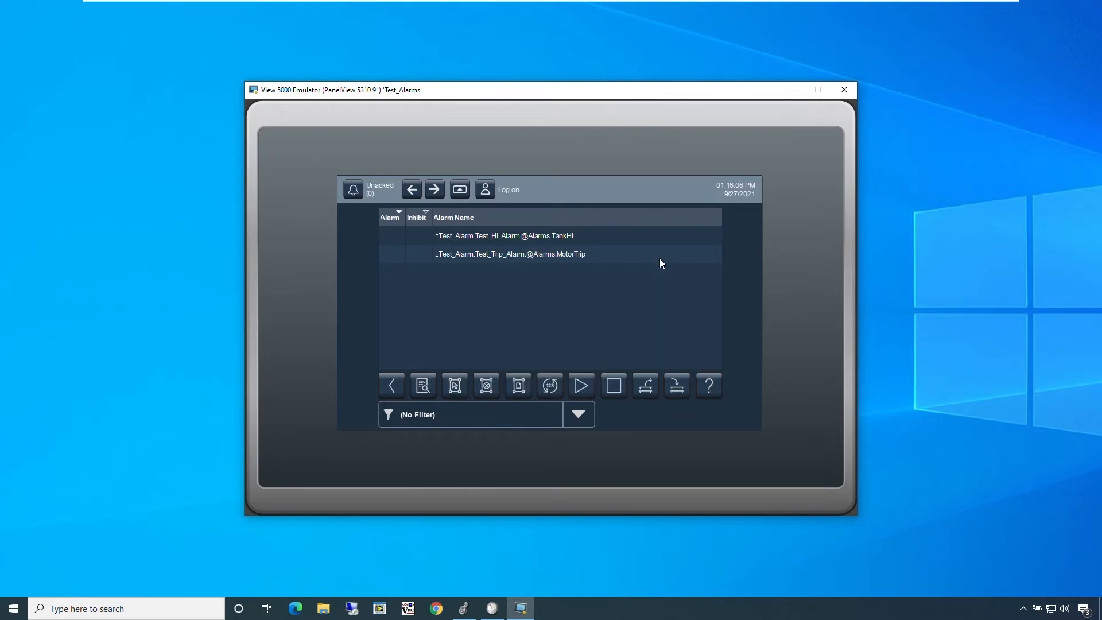
Step: Arrange the emulator and the Logix Designer window side by side so that both stay visible
left_click_drag(567, 97, 330, 28)
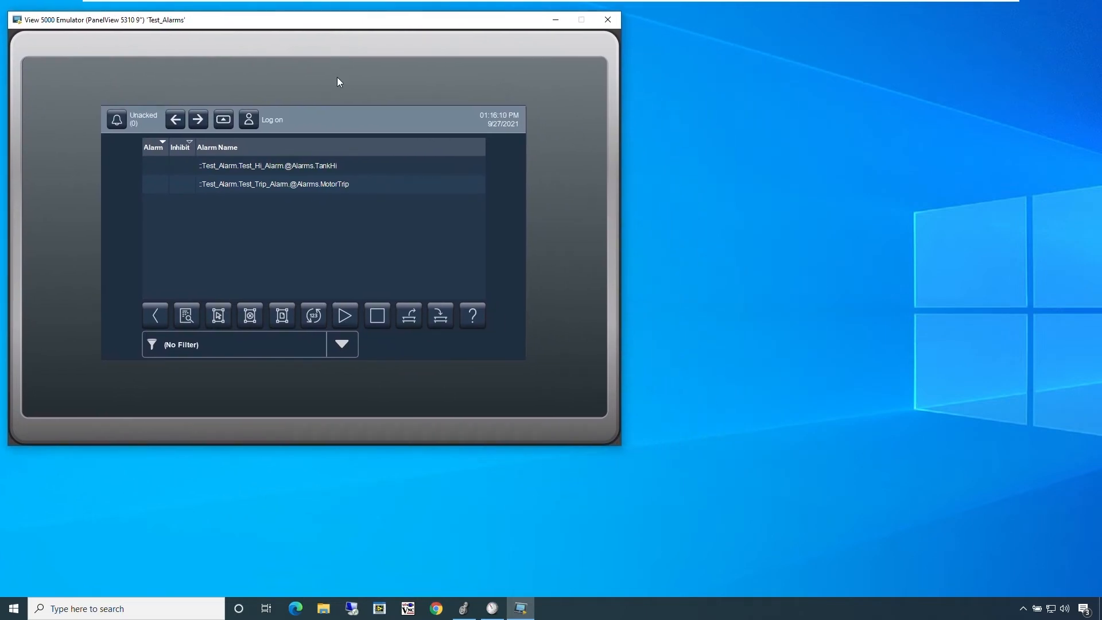
left_click(463, 604)
left_click(1070, 8)
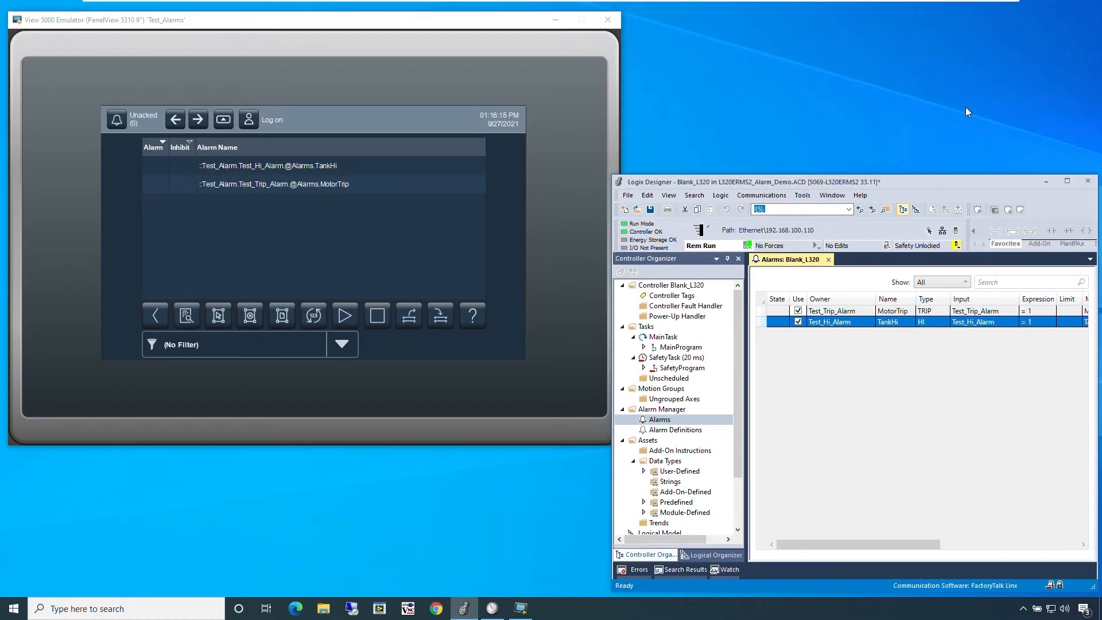
Step: Open the controller tags in Logix Designer and set Test_Trip_Alarm and Test_Hi_Alarm to 1 to trigger both alarms
double_click(673, 296)
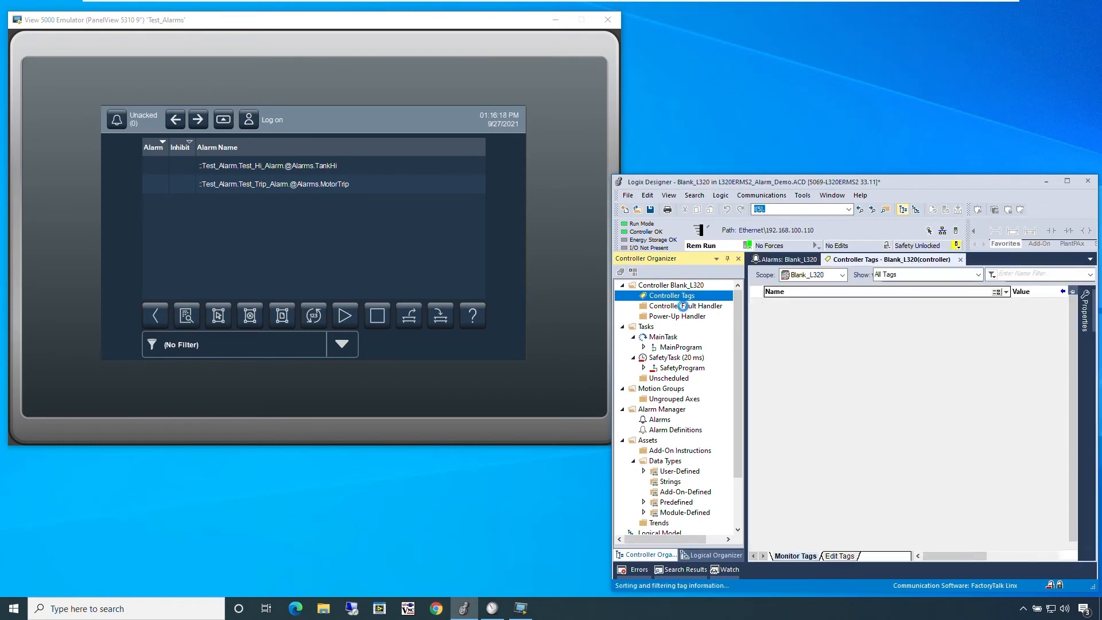
left_click(1023, 310)
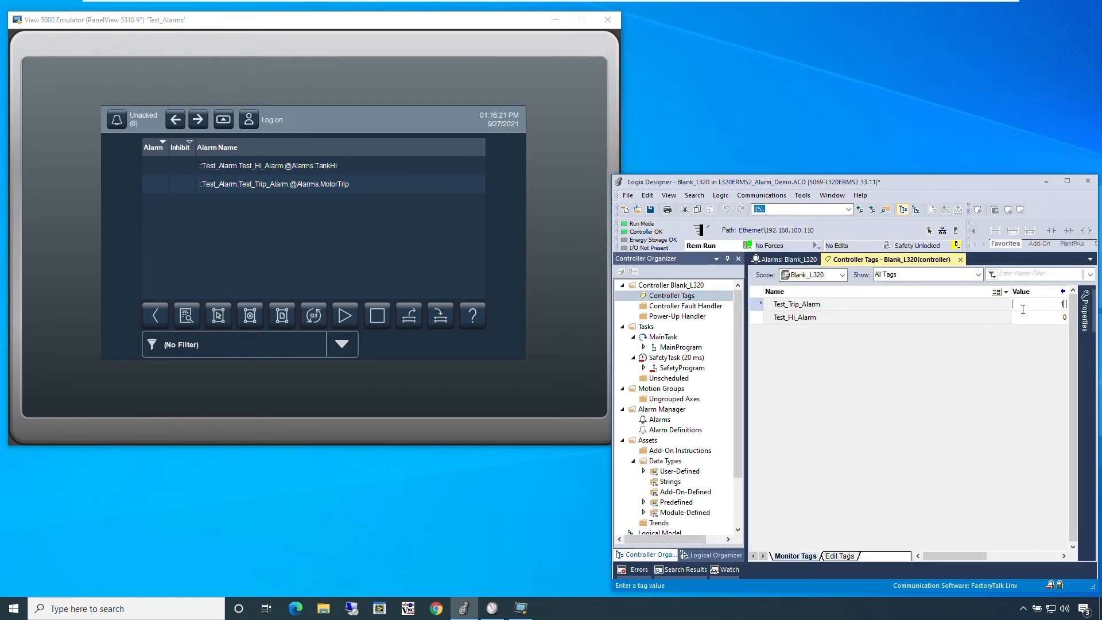
type("1")
key("Return")
left_click(1029, 322)
type("1")
key("Return")
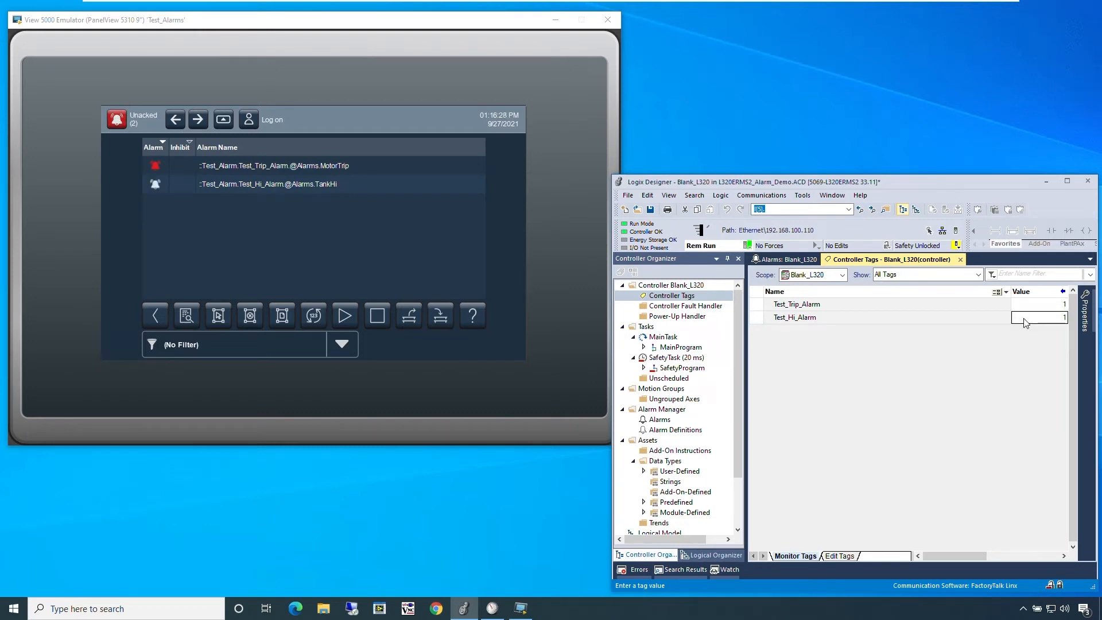
Step: Open the alarm summary in the emulator and view the details of the Motor 1 Tripped alarm
left_click(109, 123)
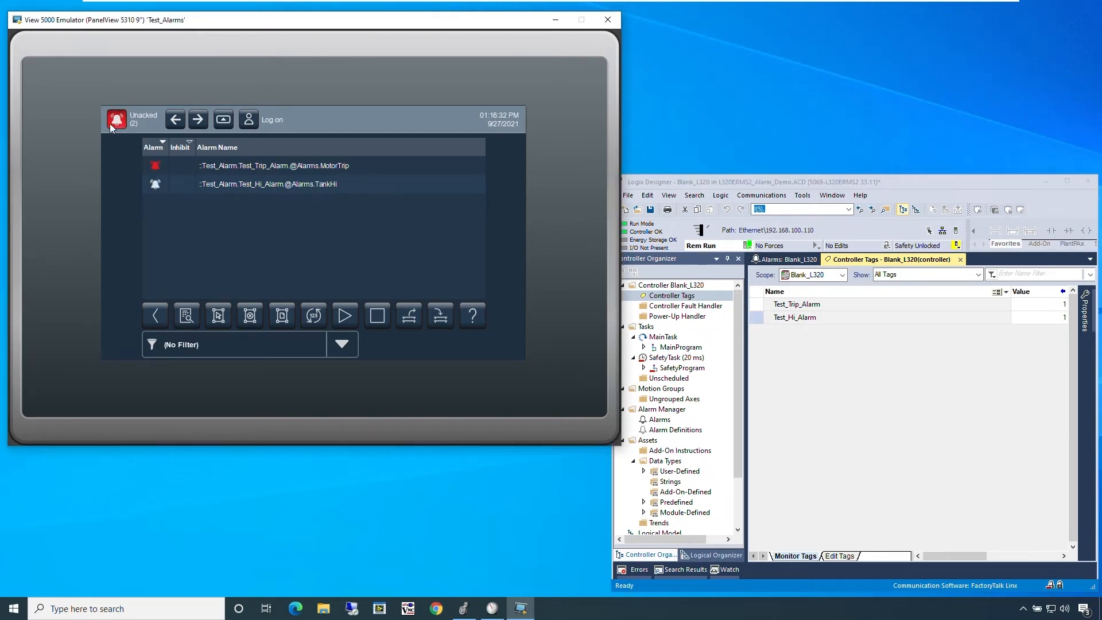
left_click(164, 165)
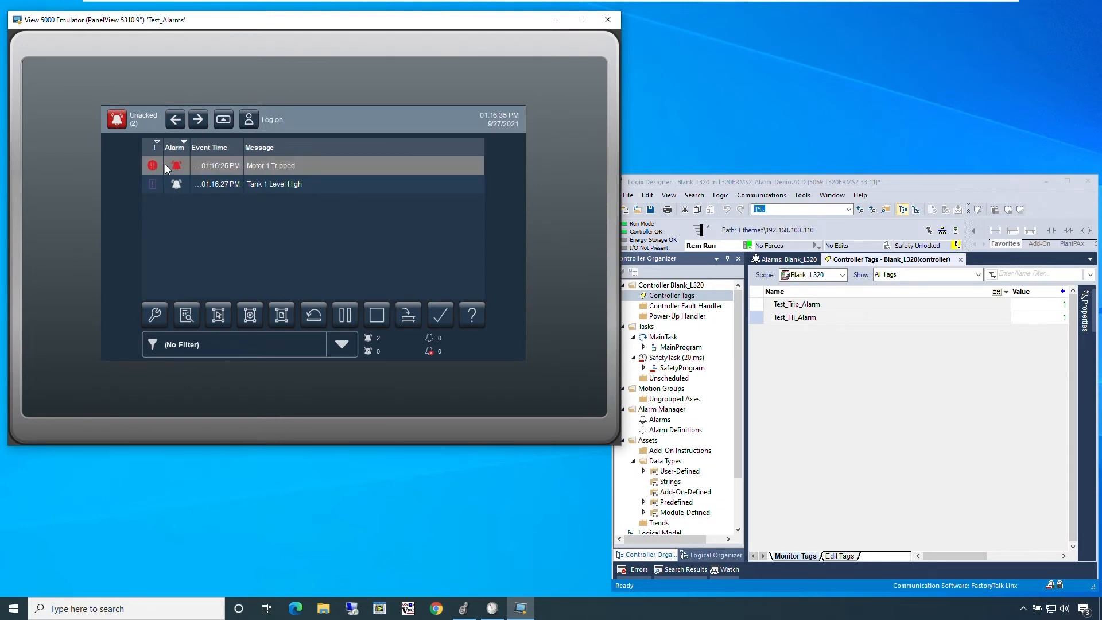
left_click(188, 314)
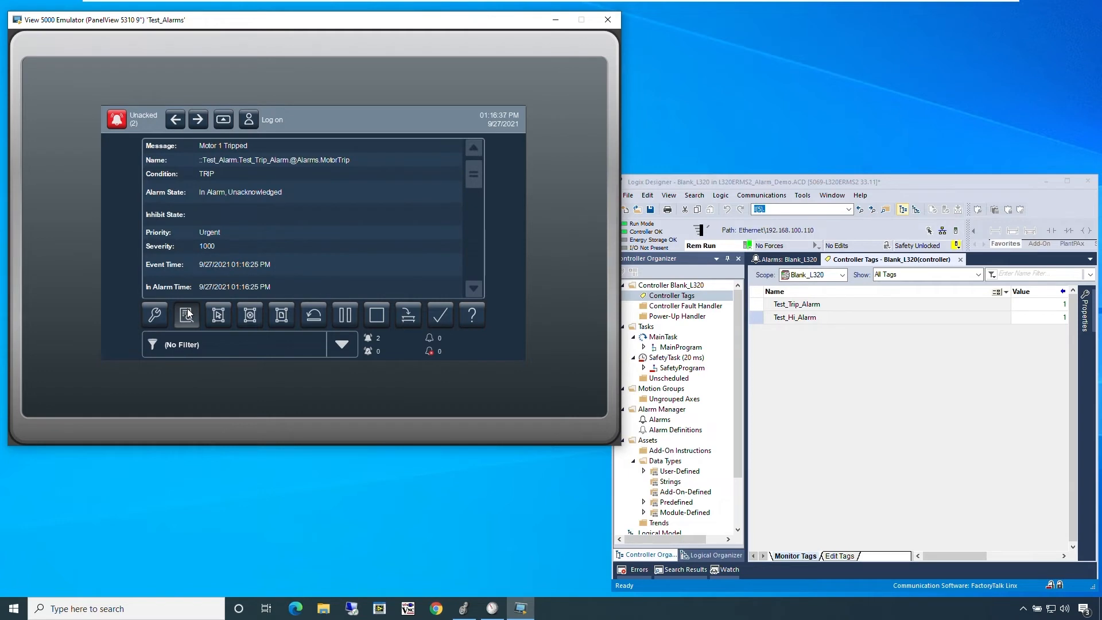
left_click(188, 314)
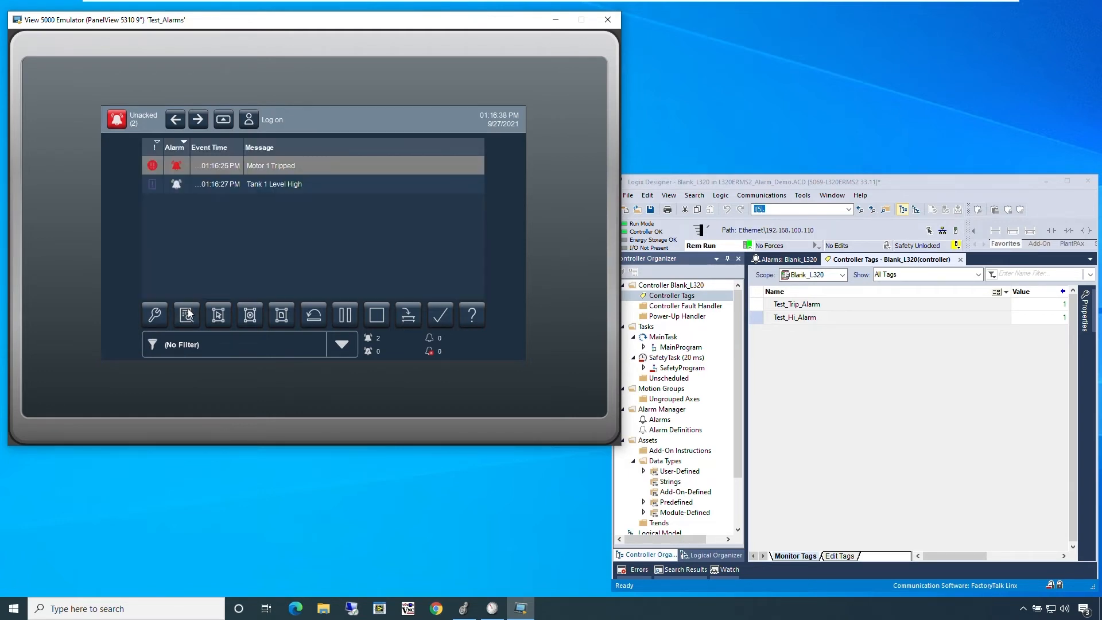
Step: Filter the alarm summary by Priority: Urgent and reset it to no filter
left_click(333, 346)
scroll(314, 321, "down", 5)
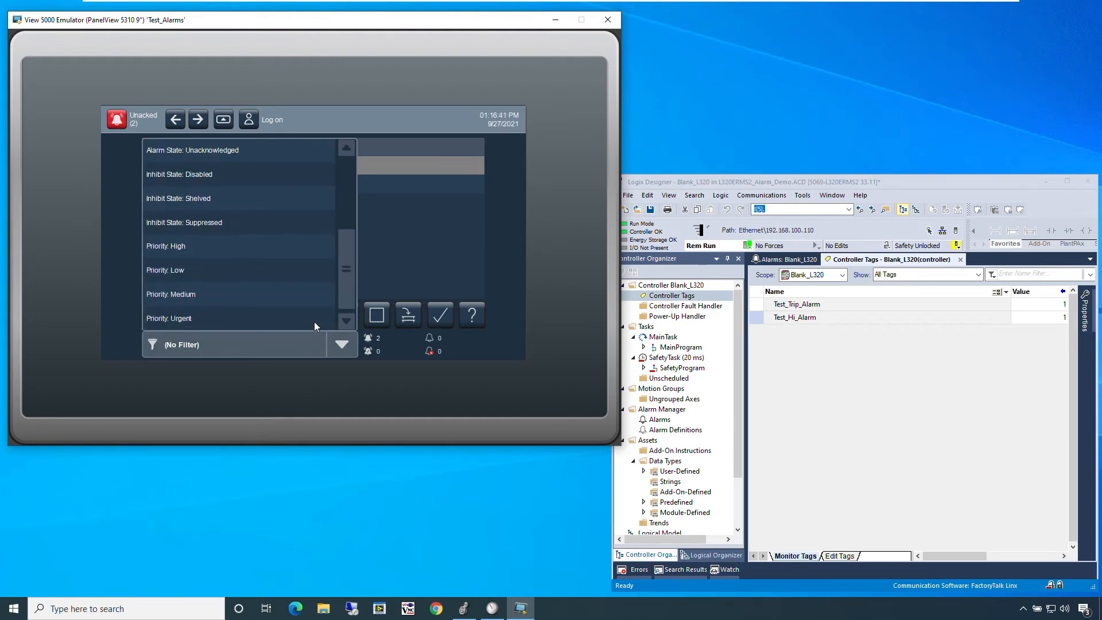
left_click(314, 321)
left_click(335, 343)
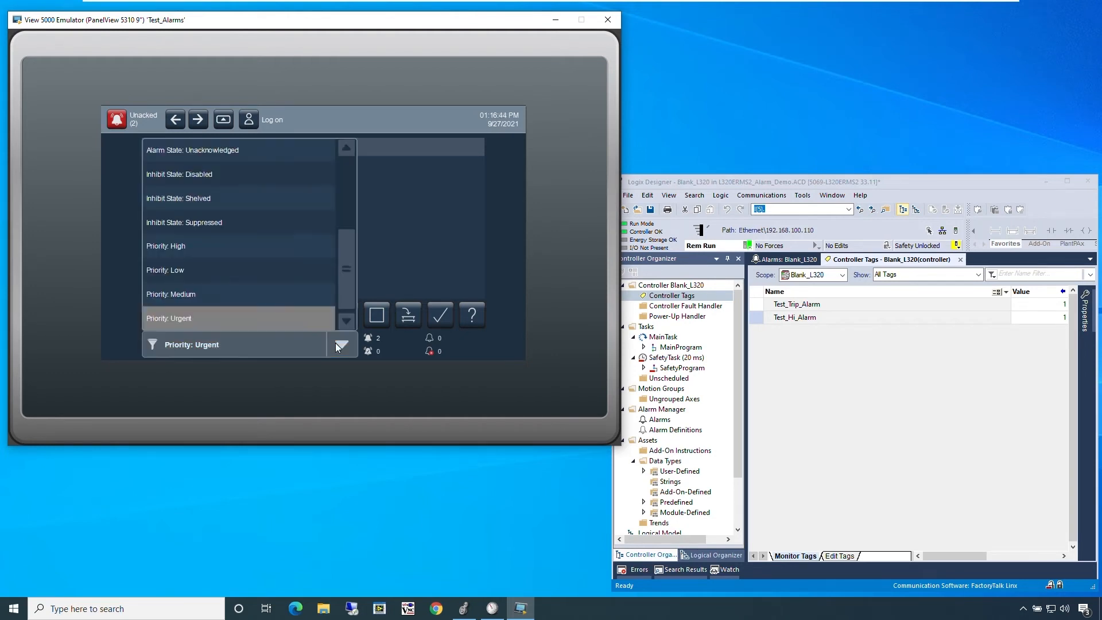
scroll(304, 309, "up", 5)
left_click(250, 154)
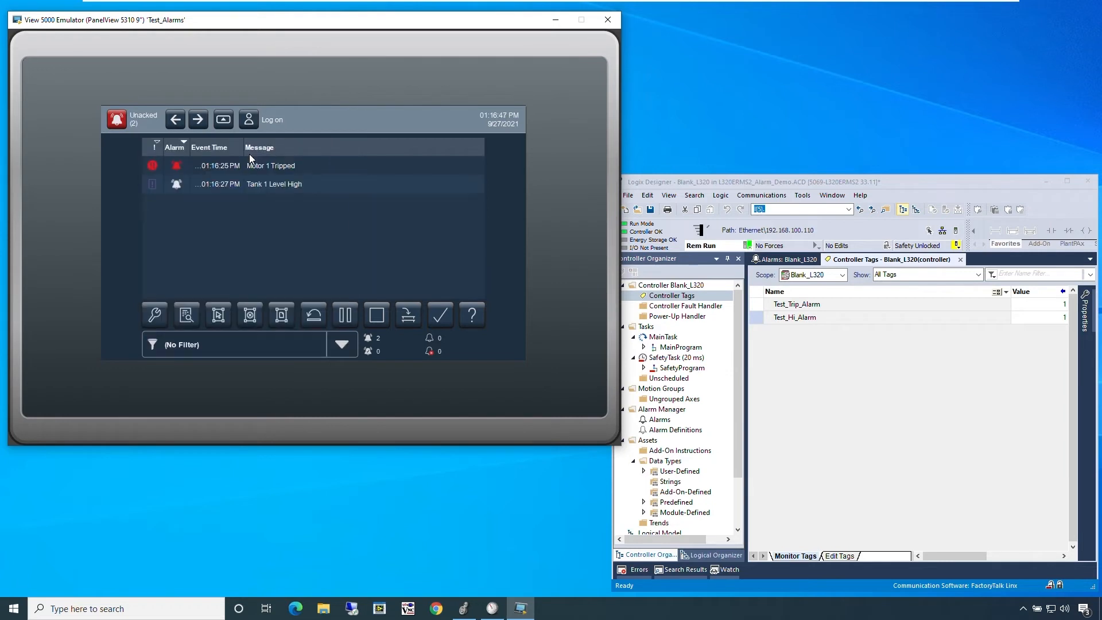
Step: Check the MotorTrip alarm's state in the Logix Designer alarm list and the status section of its properties
double_click(649, 423)
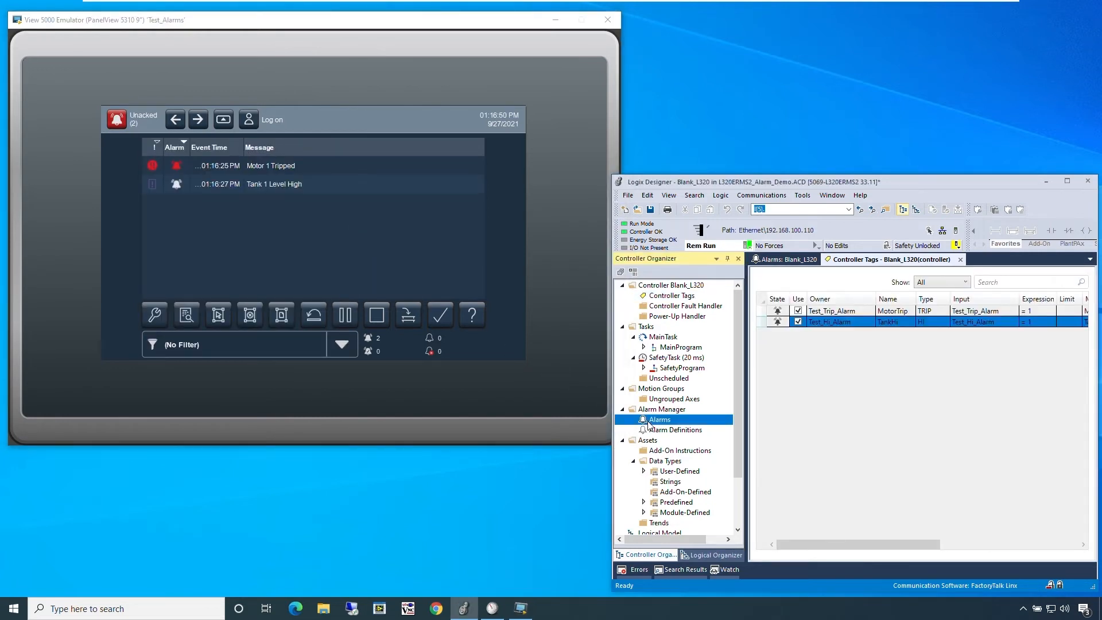
right_click(764, 311)
left_click(811, 443)
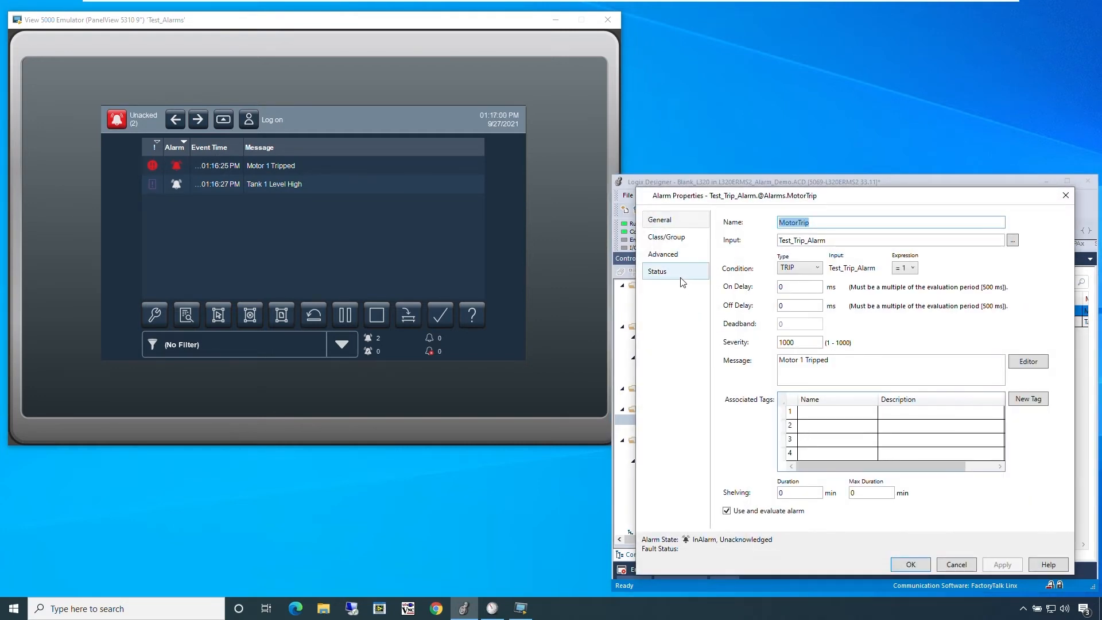
left_click(683, 282)
left_click(911, 562)
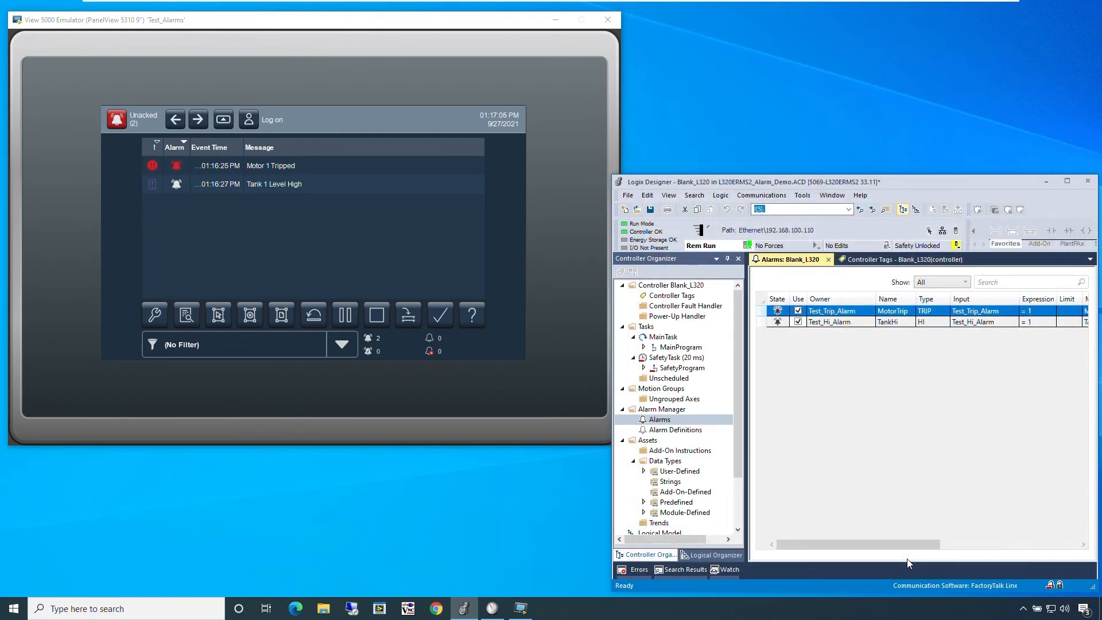
Step: Set the controller tags Test_Trip_Alarm and Test_Hi_Alarm to 0 to clear both alarm conditions
left_click(896, 259)
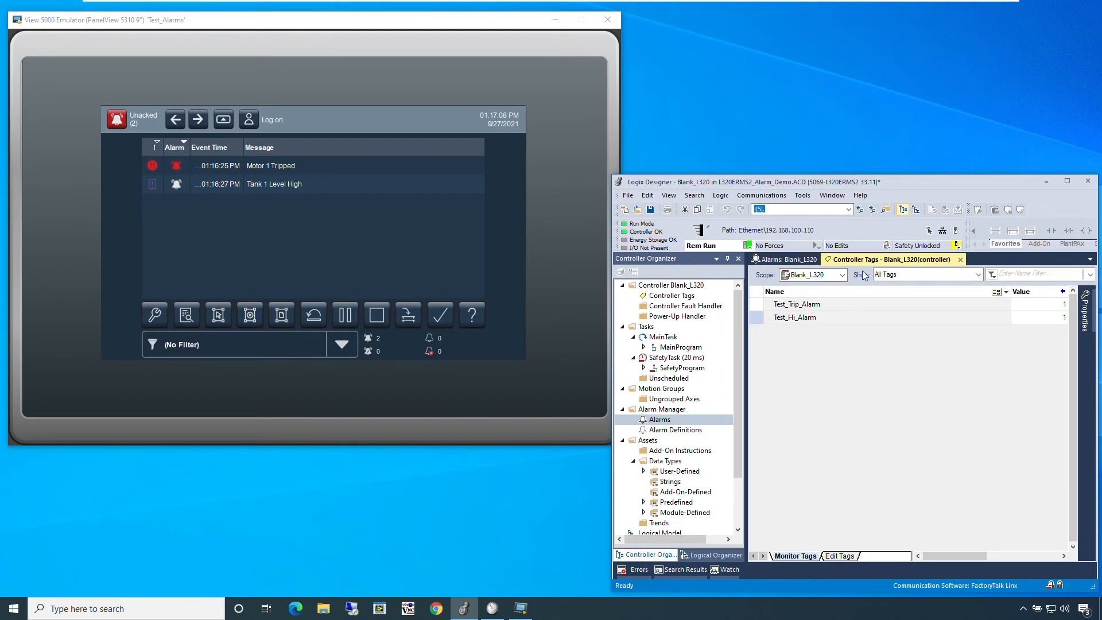
left_click(1023, 308)
type("0")
key("Return")
left_click(1027, 317)
type("0")
key("Return")
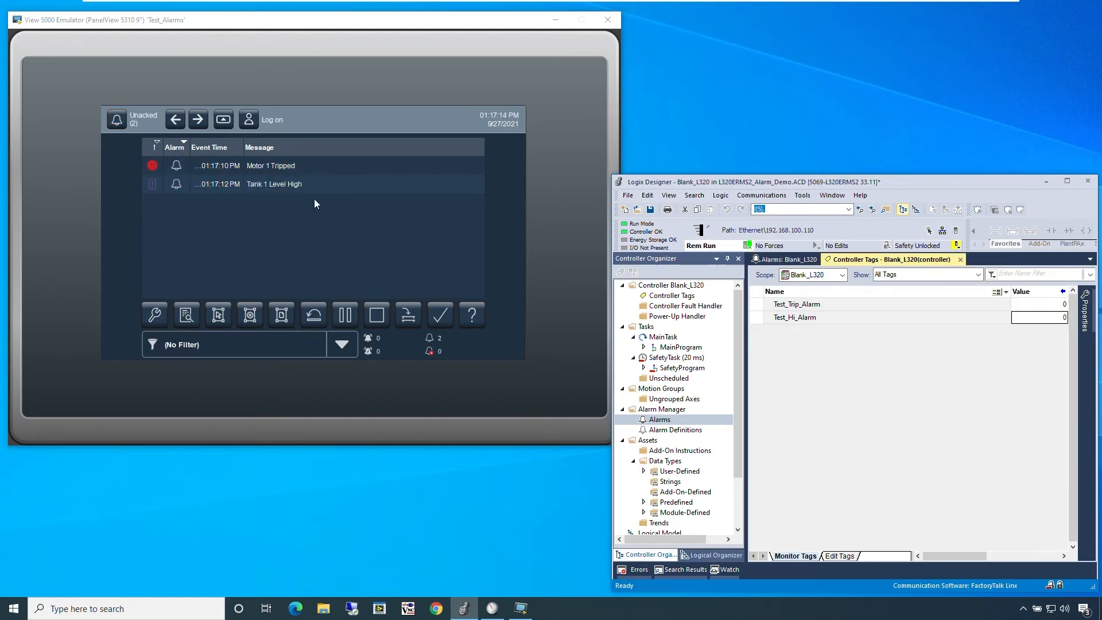
Step: Select all alarms in the emulator's alarm summary and acknowledge them
left_click(177, 172)
left_click(176, 185)
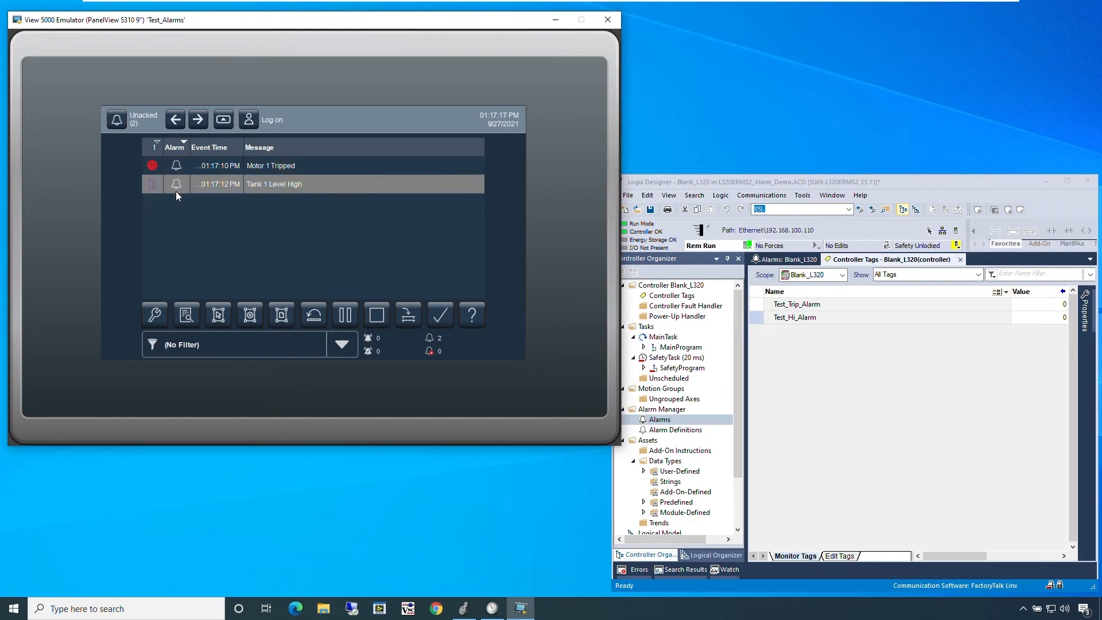
left_click(218, 313)
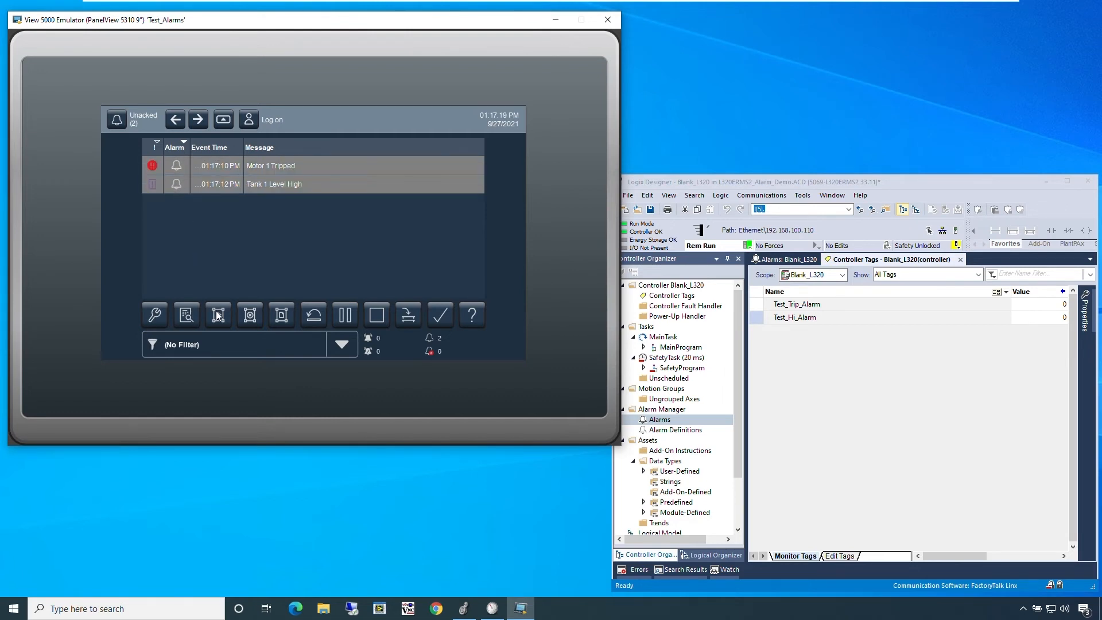
left_click(439, 317)
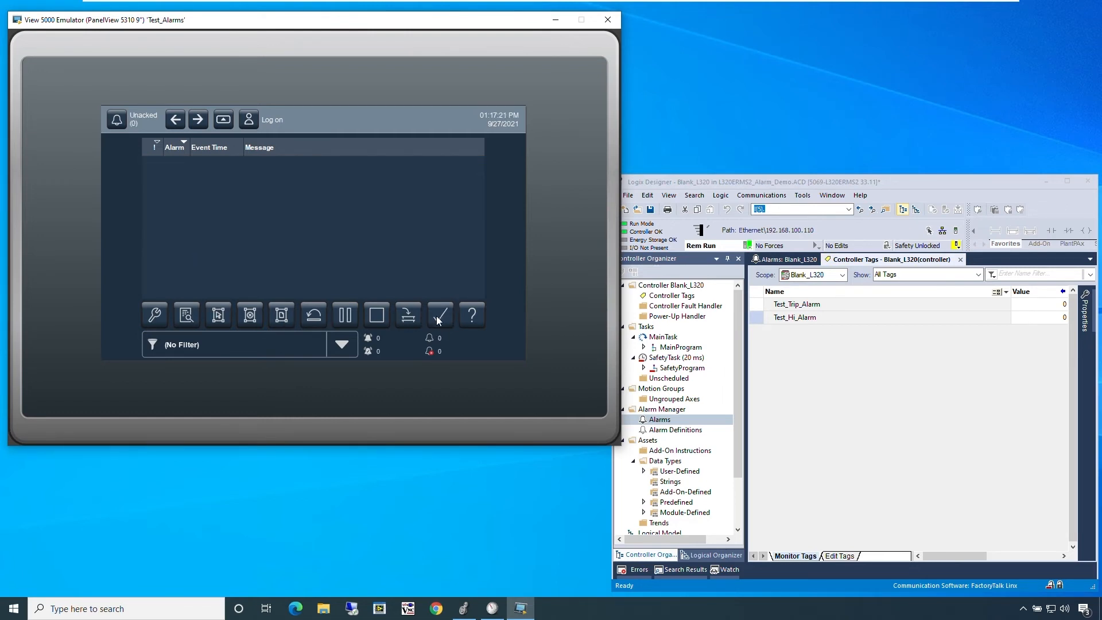
Step: Open the alarm history in the emulator and view the details of the 01:16:27 PM Tank 1 Level High entry
left_click(227, 128)
left_click(253, 336)
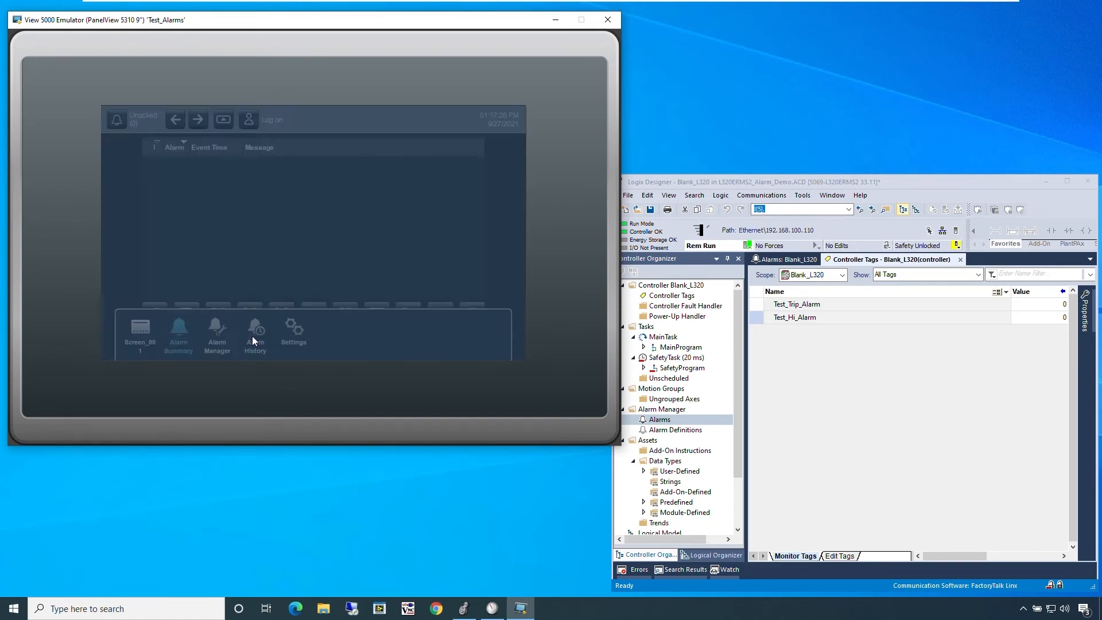
left_click(233, 246)
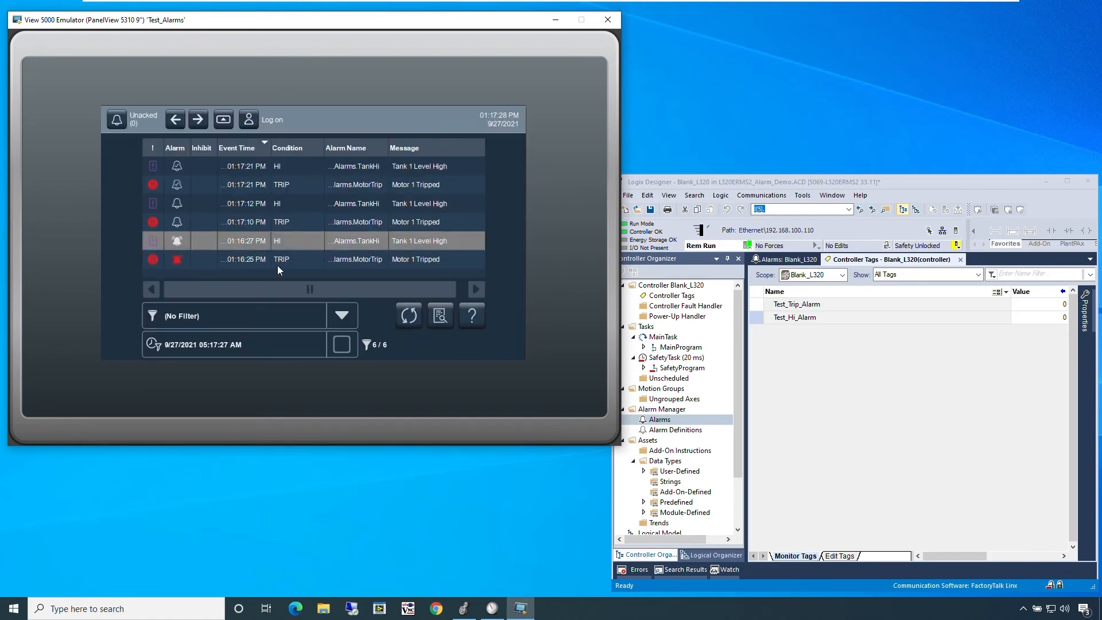
left_click(434, 318)
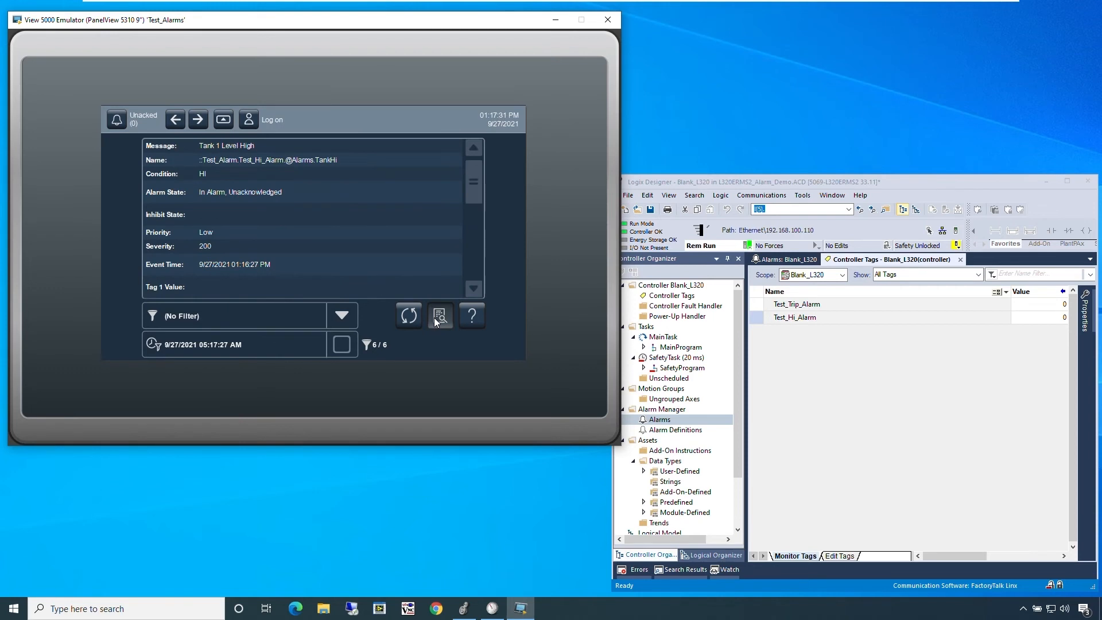
left_click(435, 318)
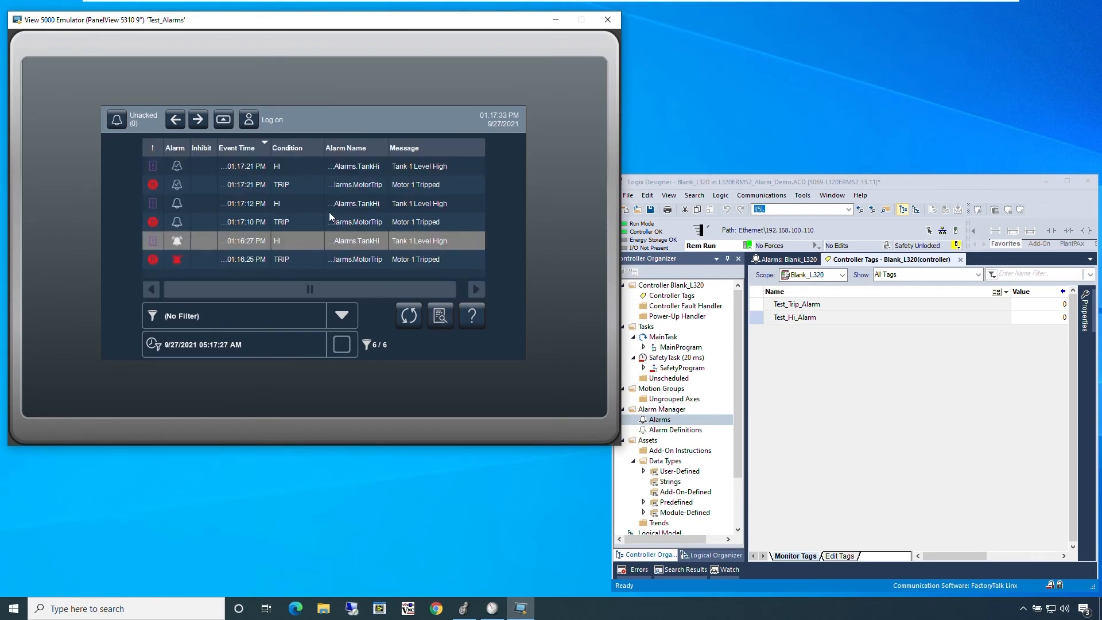
Step: View the details of the 01:17:12 PM and 01:17:21 PM Tank 1 Level High history entries
left_click(329, 211)
left_click(439, 321)
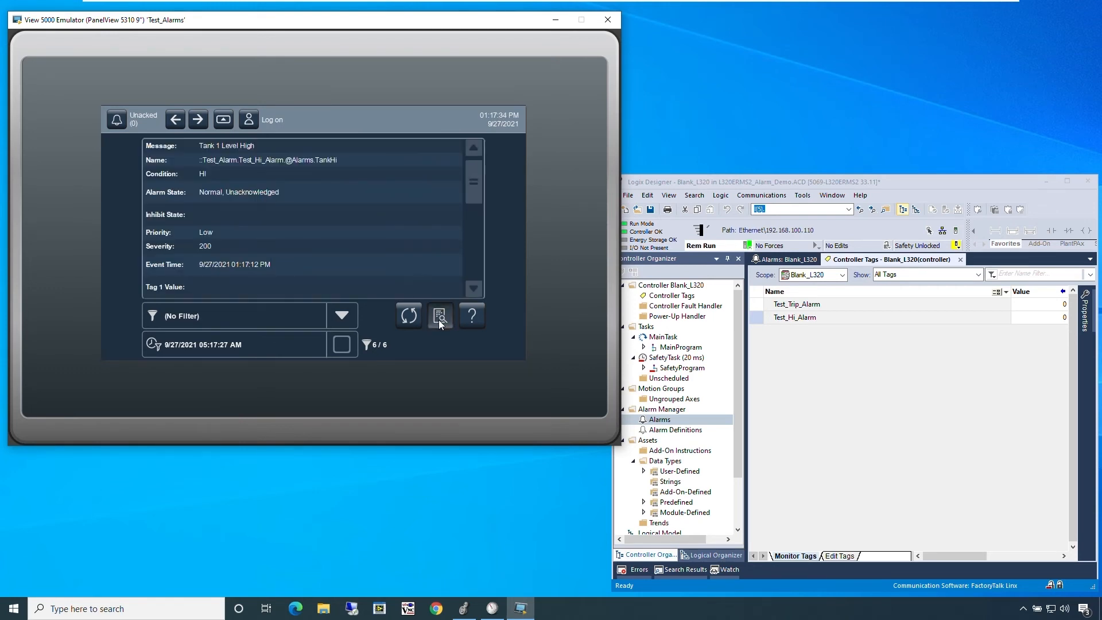
left_click(439, 319)
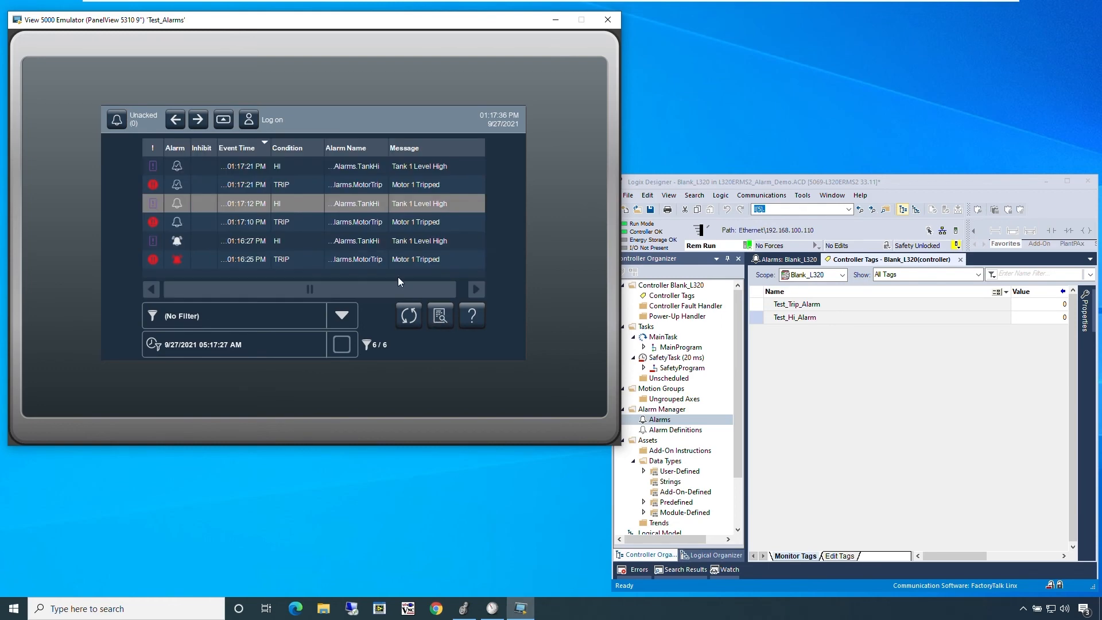
left_click(333, 175)
left_click(438, 317)
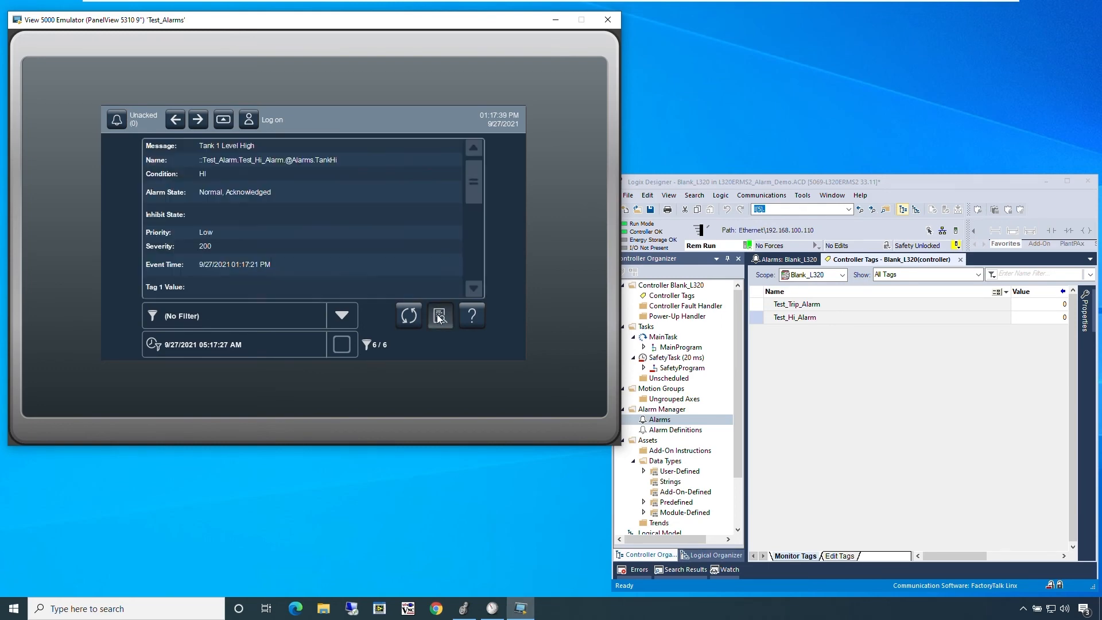